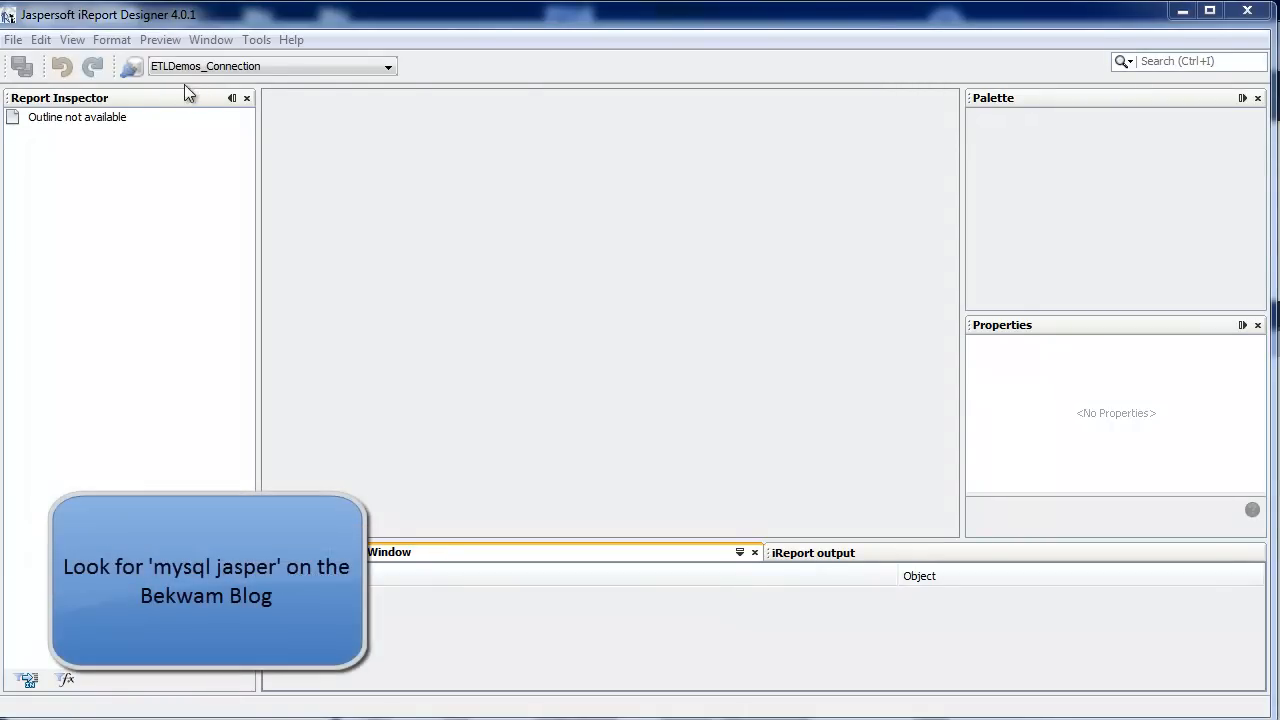
Start a new report file and launch the Report Wizard for it
left_click(12, 40)
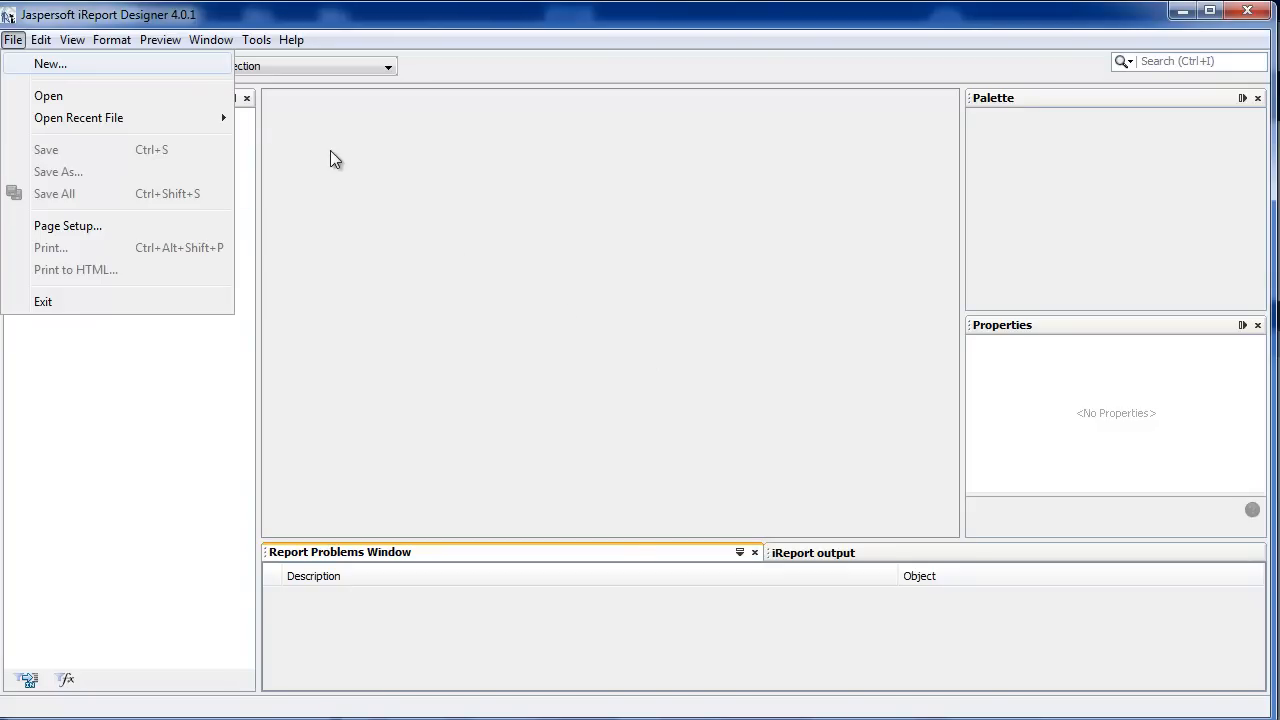
key("Return")
left_click_drag(694, 262, 352, 120)
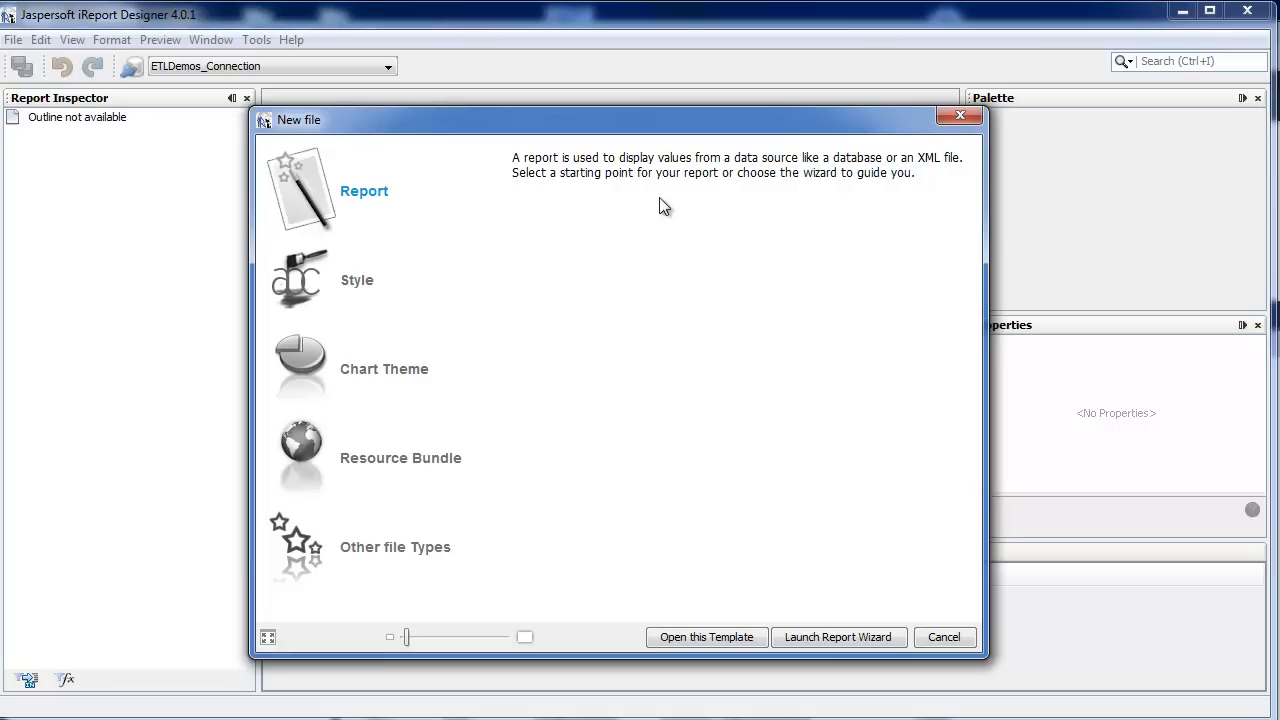
left_click(368, 192)
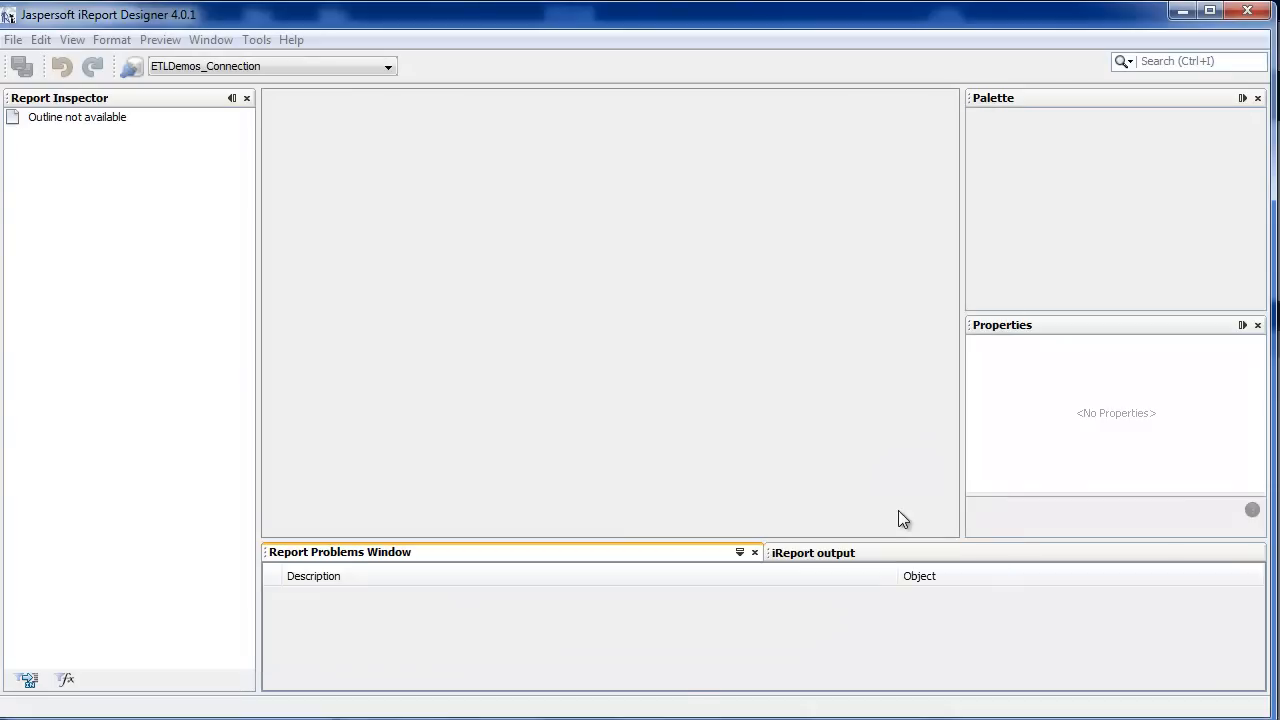
Name the new report SR_Report and continue to the query definition
left_click_drag(854, 324, 494, 154)
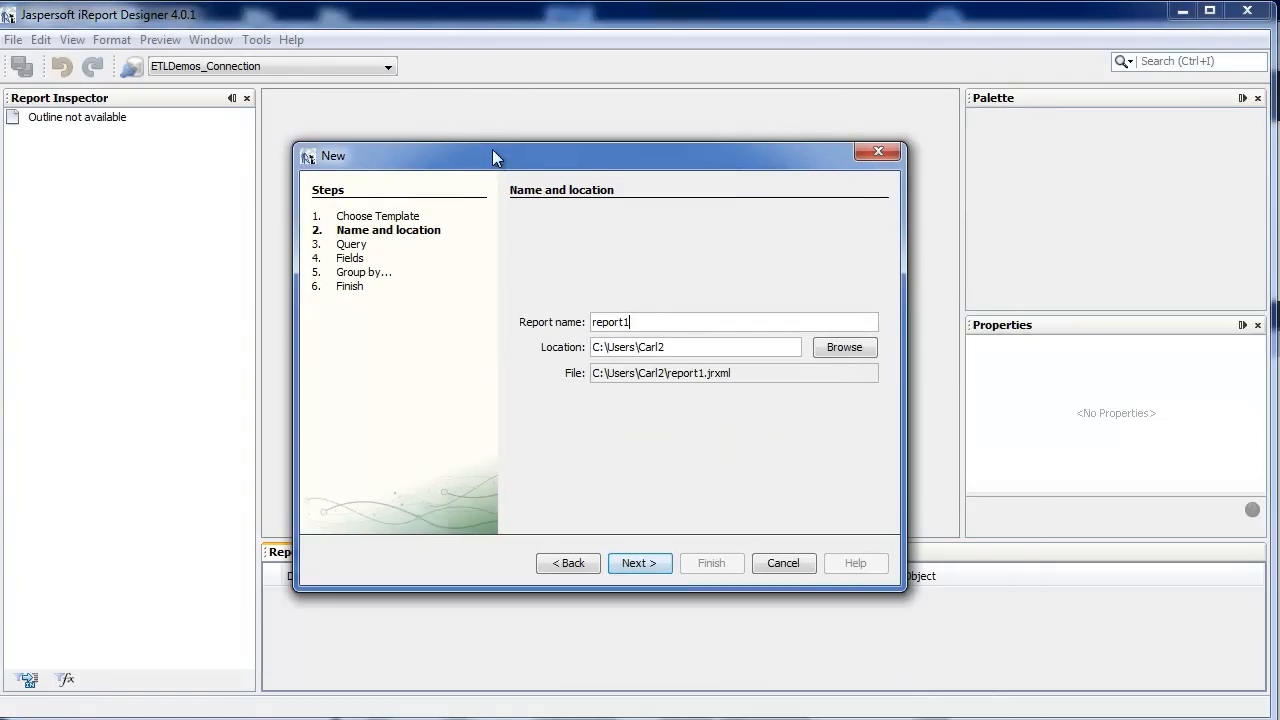
left_click_drag(663, 325, 537, 327)
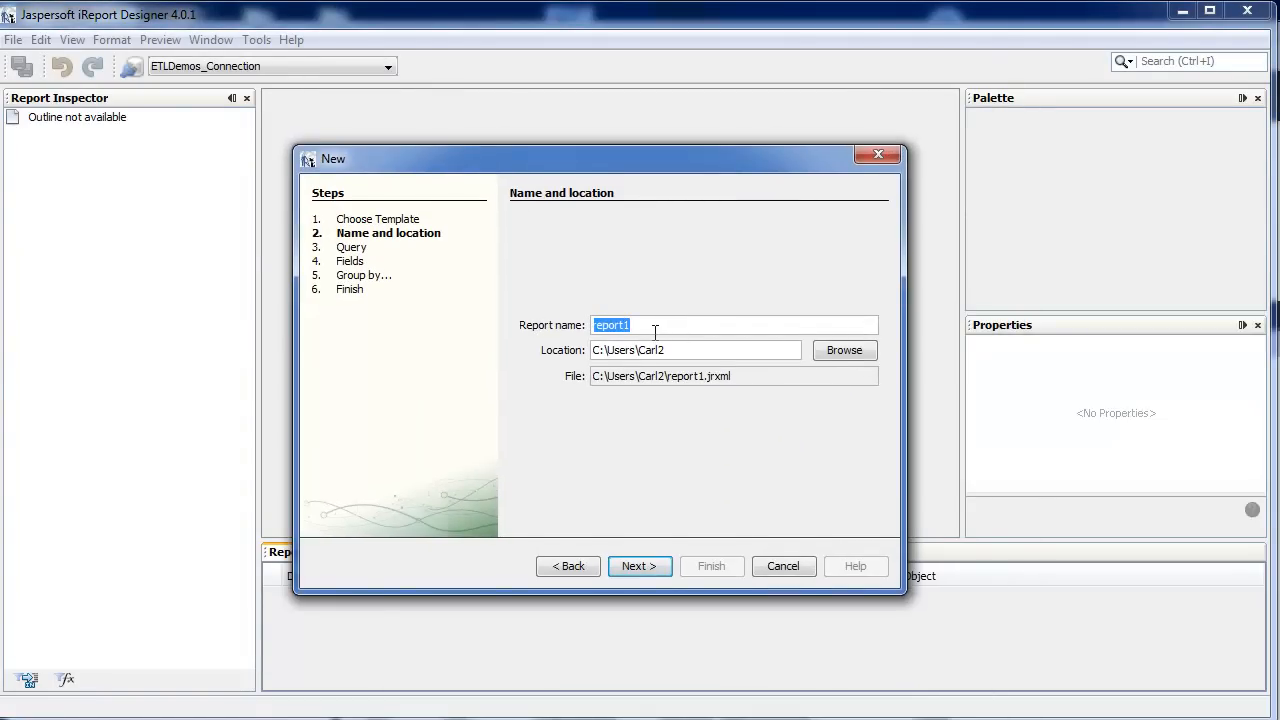
type("S")
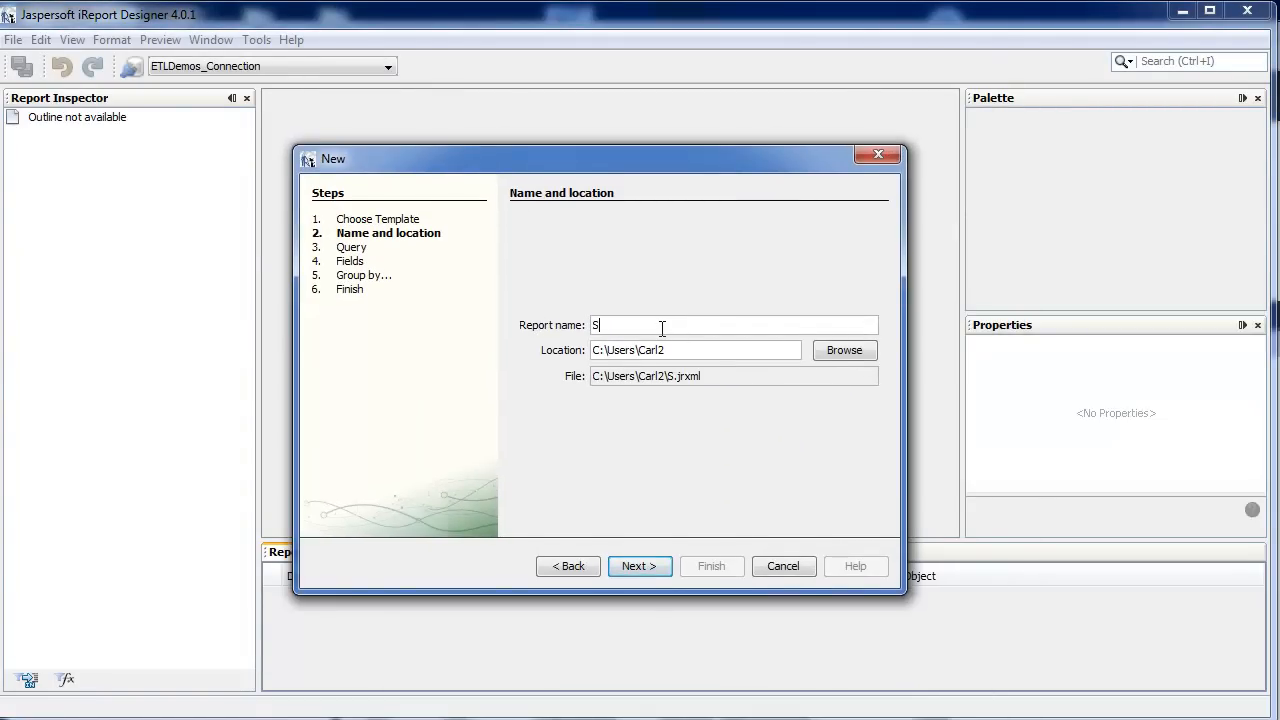
type("R_Report")
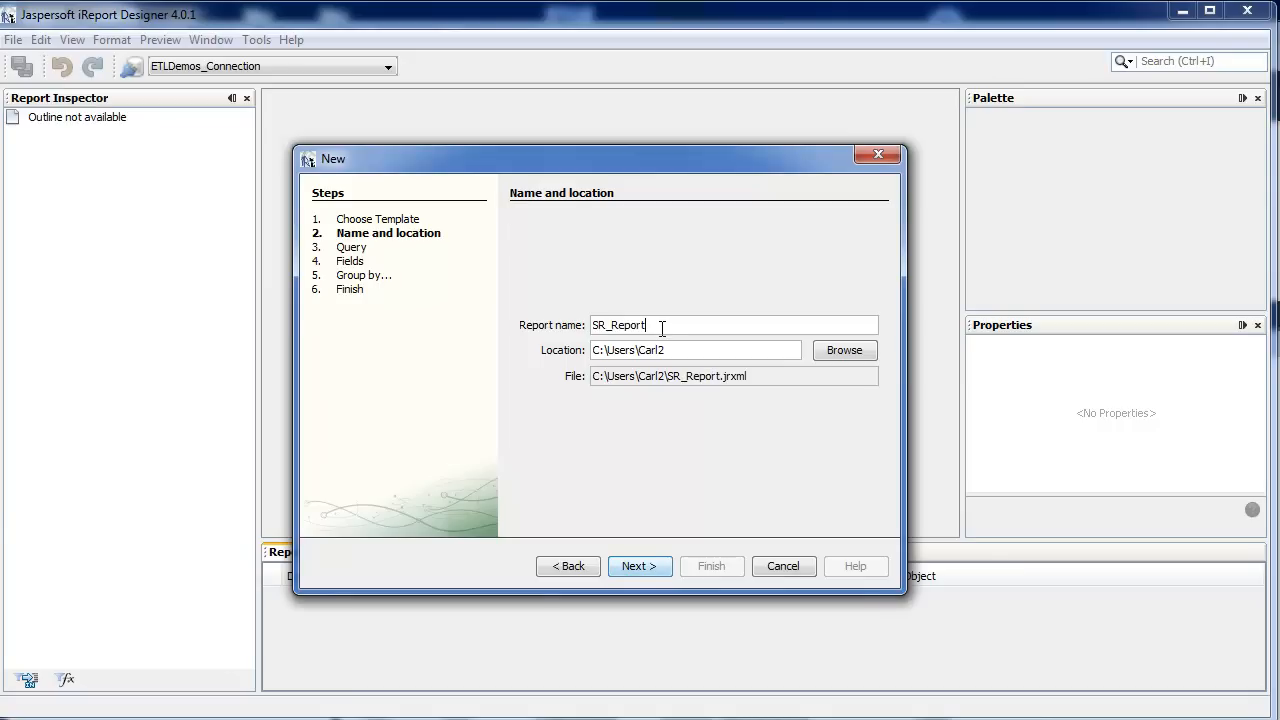
left_click(640, 566)
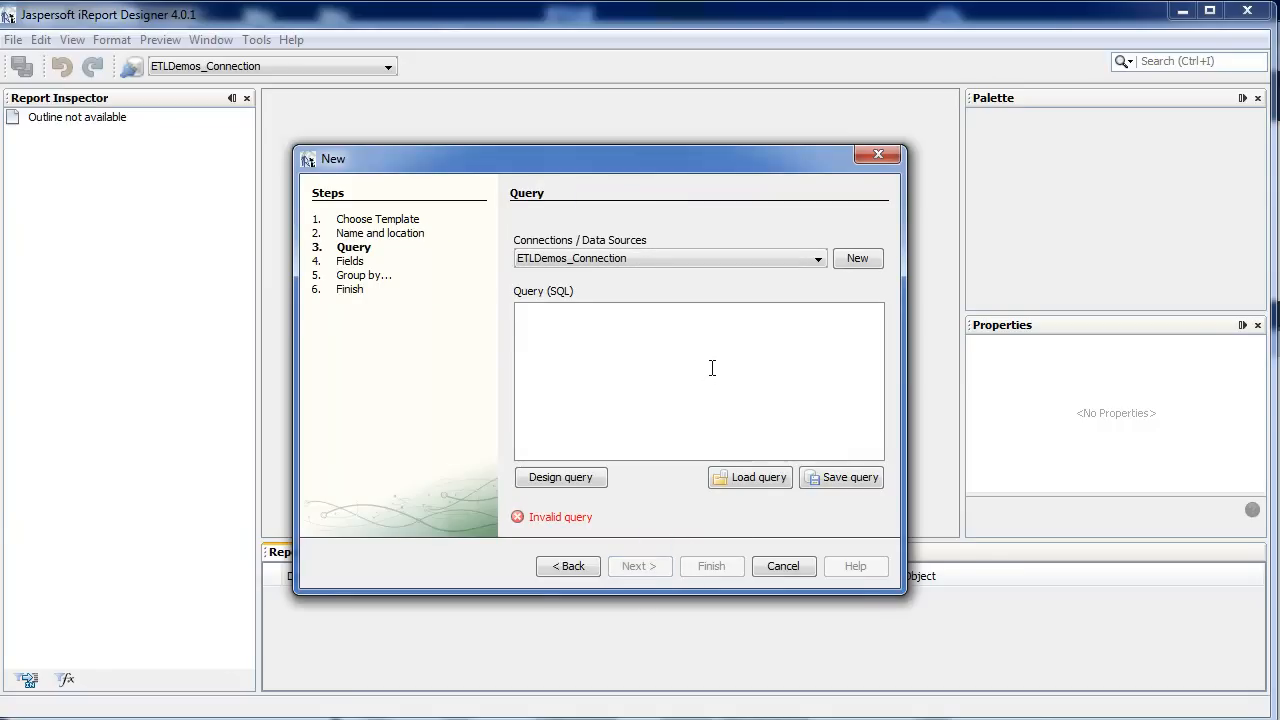
Enter the SQL query joining SR_FACT_REVENUE to the year, system and fund dimensions where YEAR_NB = 2011, and include all five fields
type("SELECT DY.YEAR_NB, DS.SYSTEM_NM, DF.FUND_SOURCE_NM, DF.FUND_NM, FR.REVENUE_VALUE_NB FROM `etldemos`.`SR_FACT_REVENUE` FR JOIN `etldemos`.`SR_DIM_YEAR` DY ON(DY.YEAR_ID=FR.YEAR_ID) JOIN `etldemos`.`SR_DIM_SYSTEM` DS ON (DS.SYSTEM_ID=FR.SYSTEM_ID) JOIN `etldemos`.`SR_DIM_FUND` DF ON (DF.FUND_ID=FR.FUND_ID) WHERE YEAR_NB = 2011 ORDER BY DY.YEAR_NB, DS.SYSTEM_NM, DF.FUND_SOURCE_NM, DF.FUND_NM")
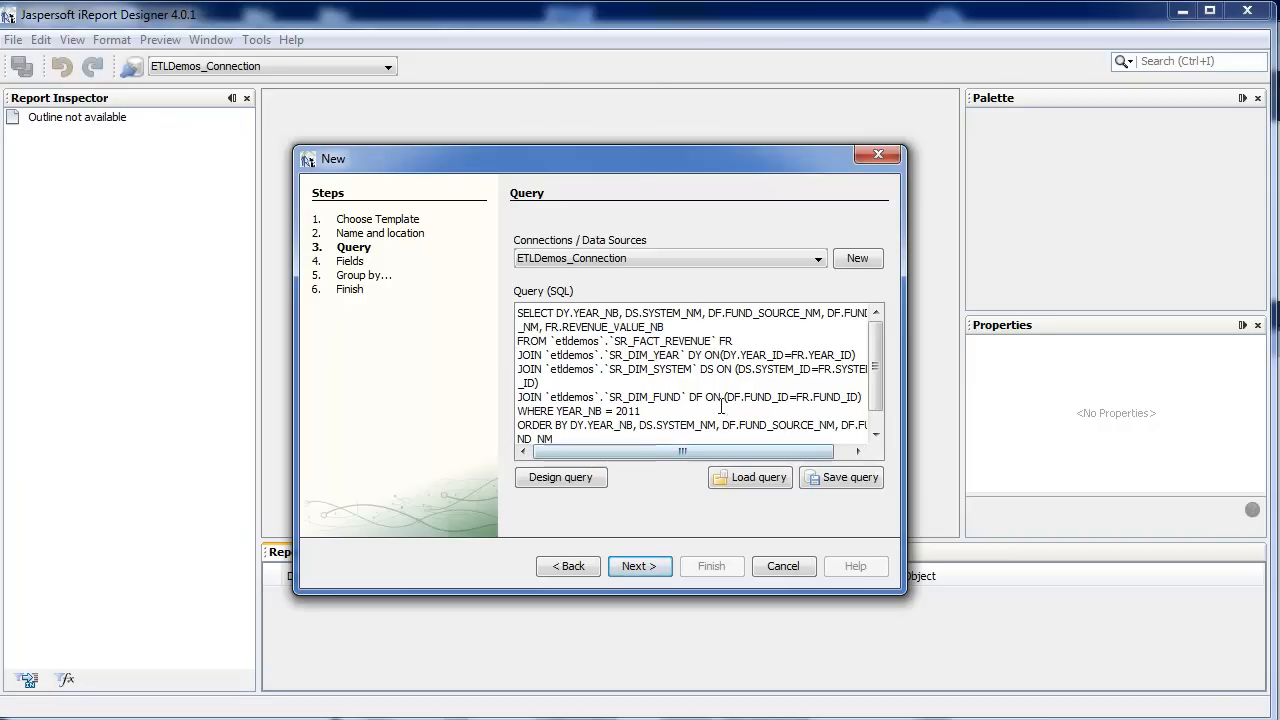
left_click(646, 566)
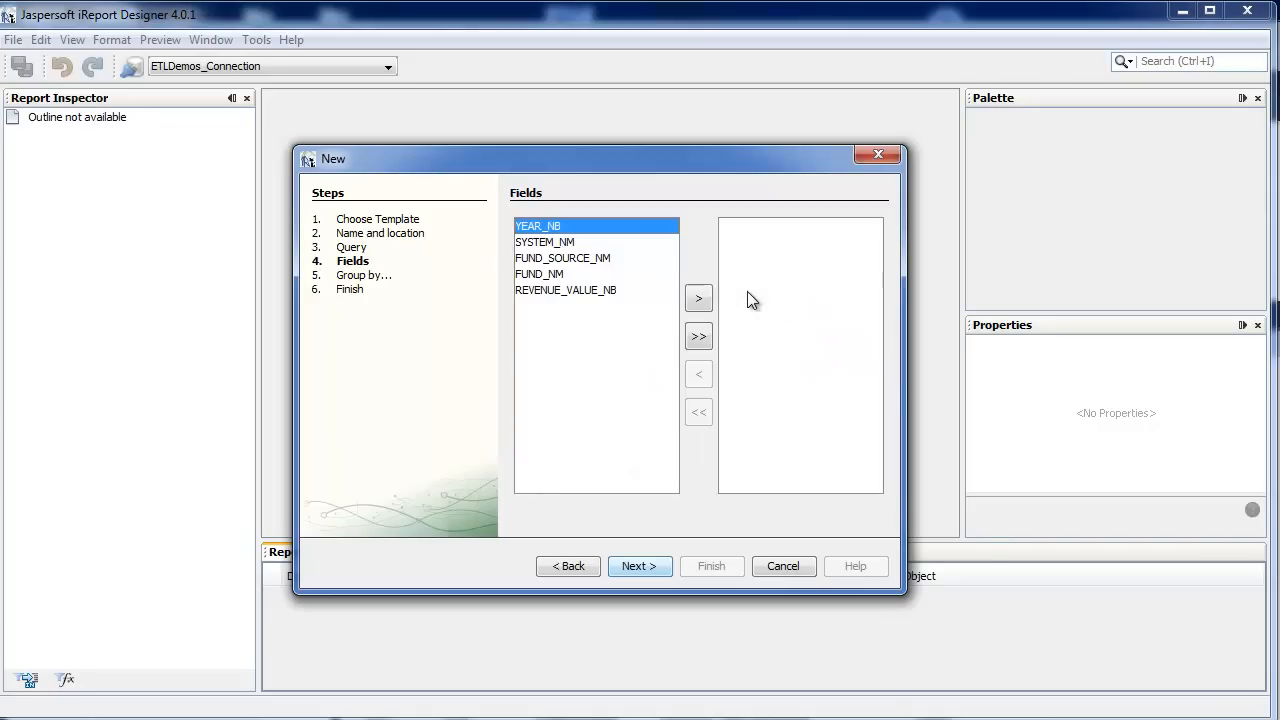
left_click(698, 340)
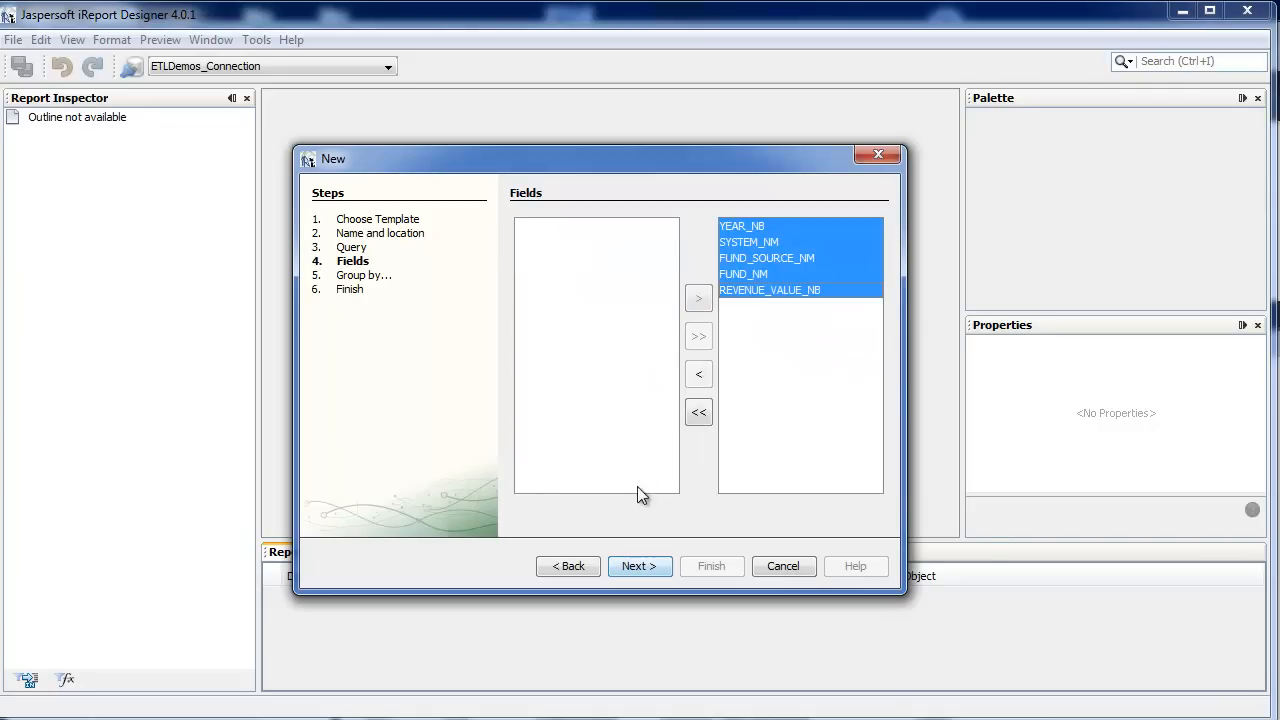
left_click(642, 568)
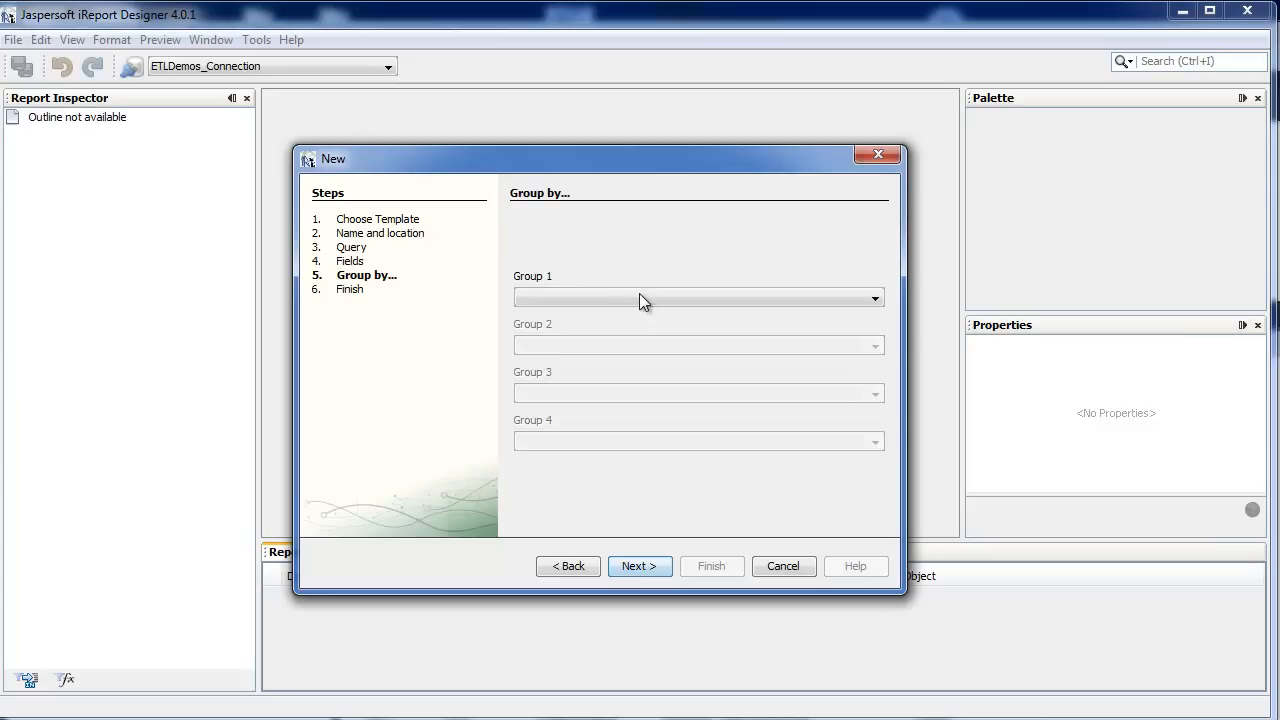
Group the report by YEAR_NB, SYSTEM_NM, FUND_SOURCE_NM and FUND_NM, and generate it
left_click(638, 295)
left_click(639, 319)
left_click(634, 347)
left_click(618, 361)
left_click(615, 396)
left_click(613, 414)
left_click(604, 442)
left_click(600, 458)
left_click(634, 567)
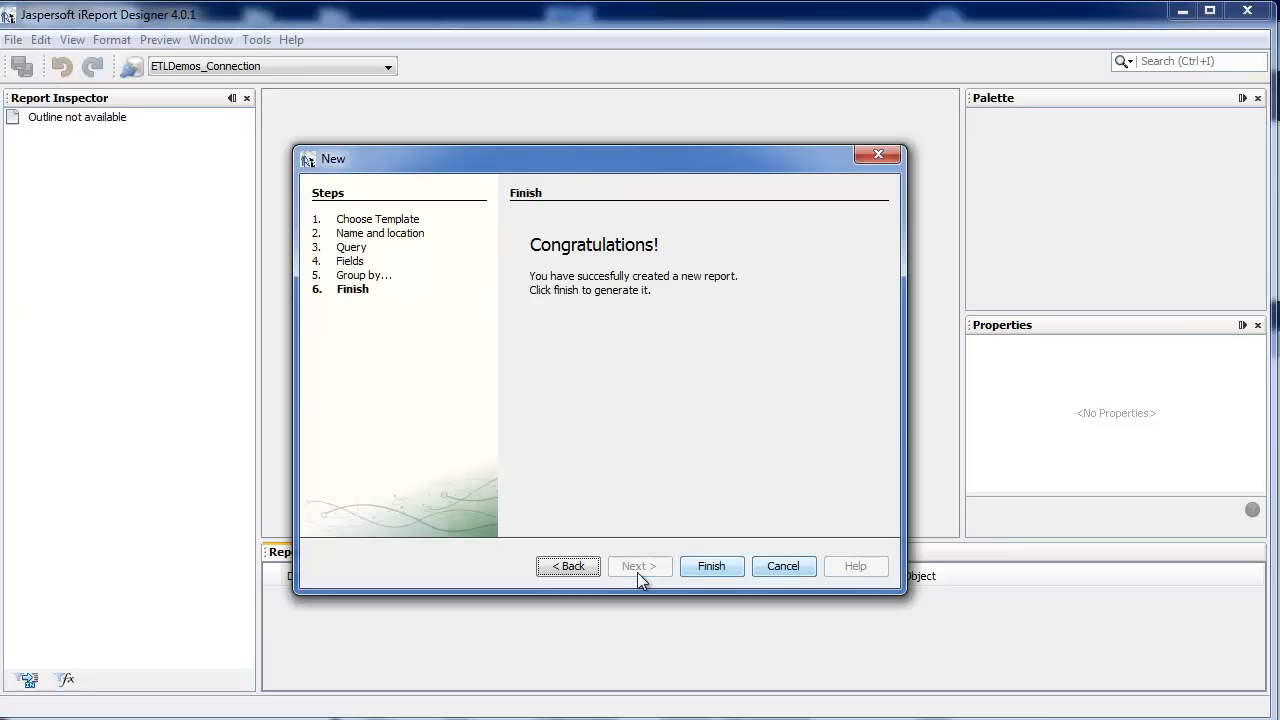
left_click(714, 566)
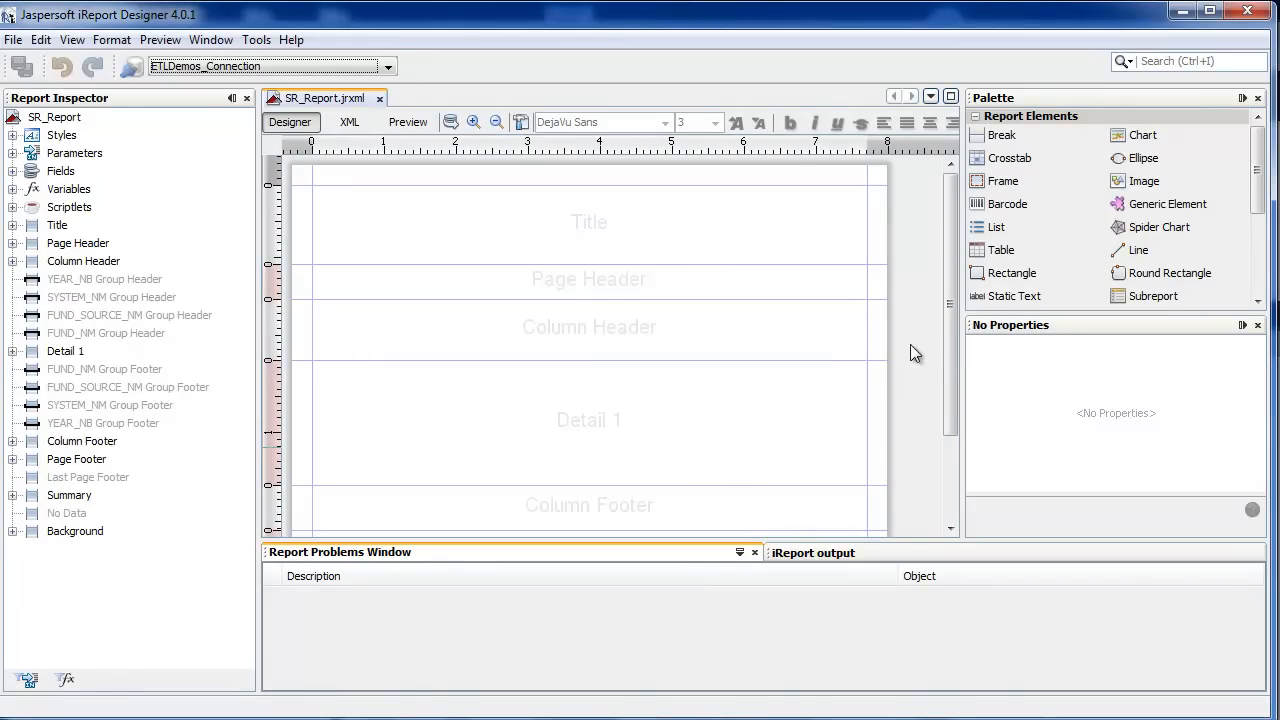
Add a static text reading "School Revenue Report" to the Title band
left_click_drag(998, 296, 430, 228)
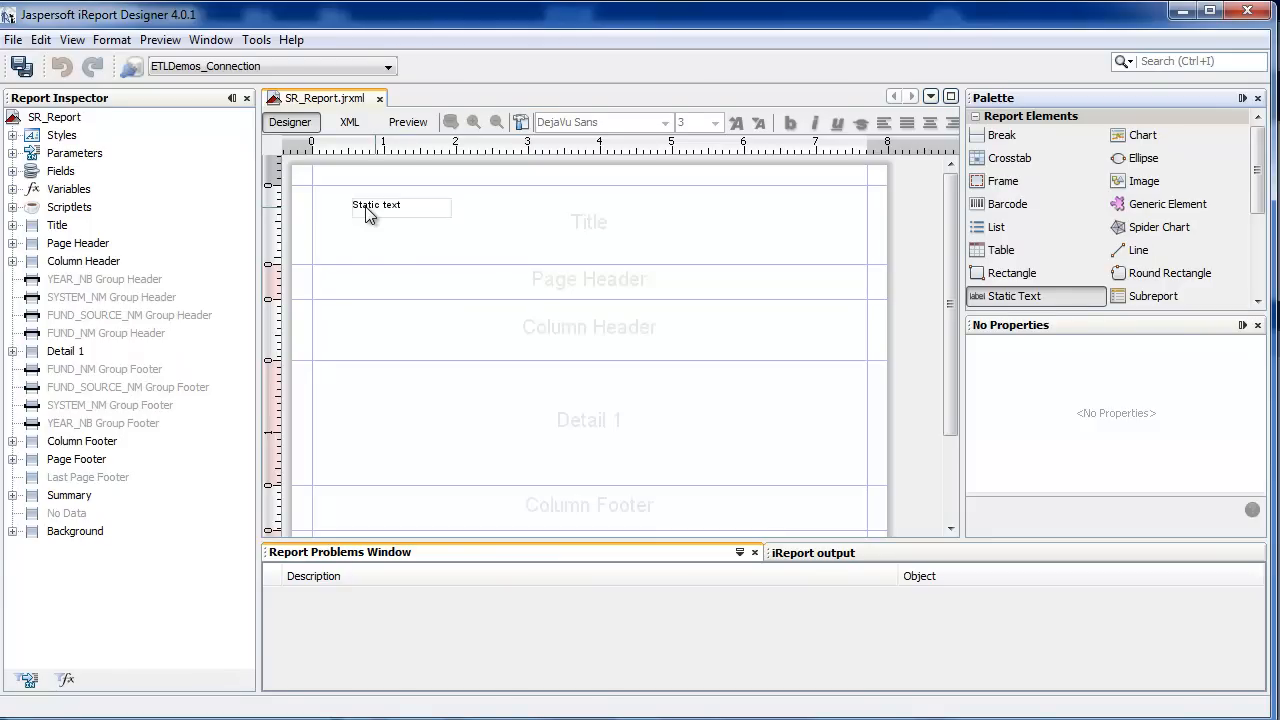
left_click_drag(366, 215, 363, 212)
double_click(407, 207)
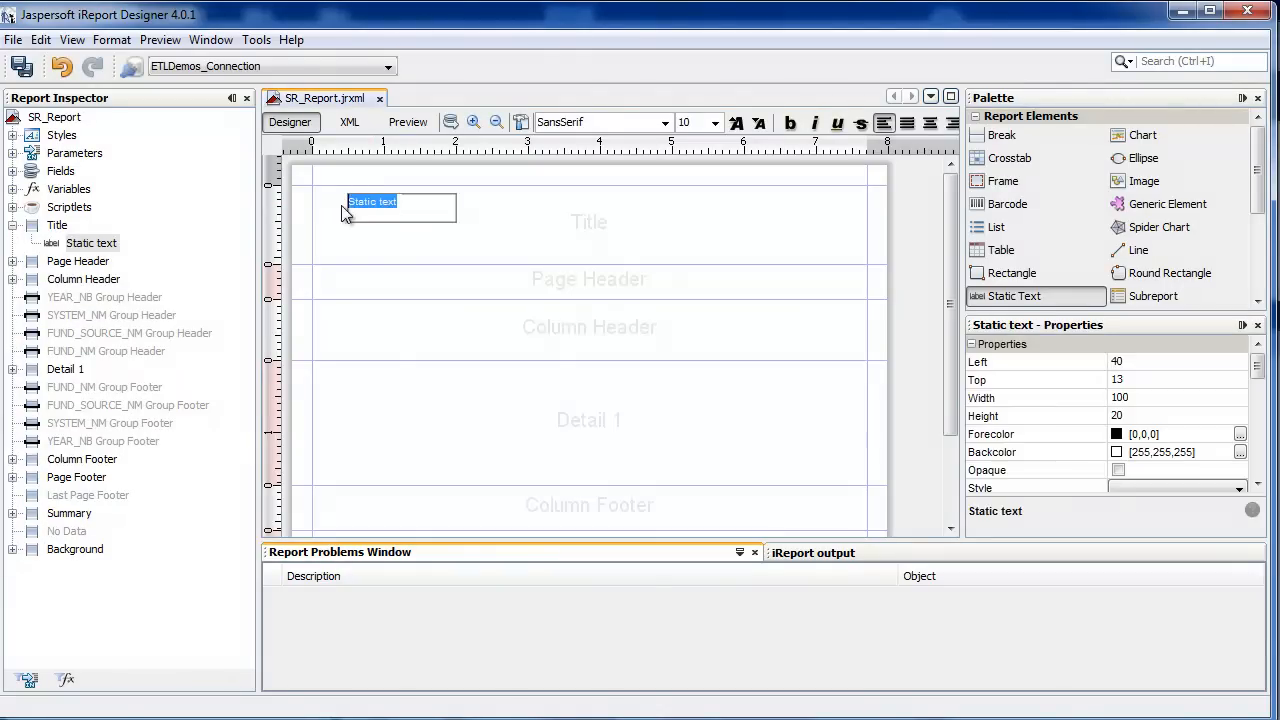
type("Sch")
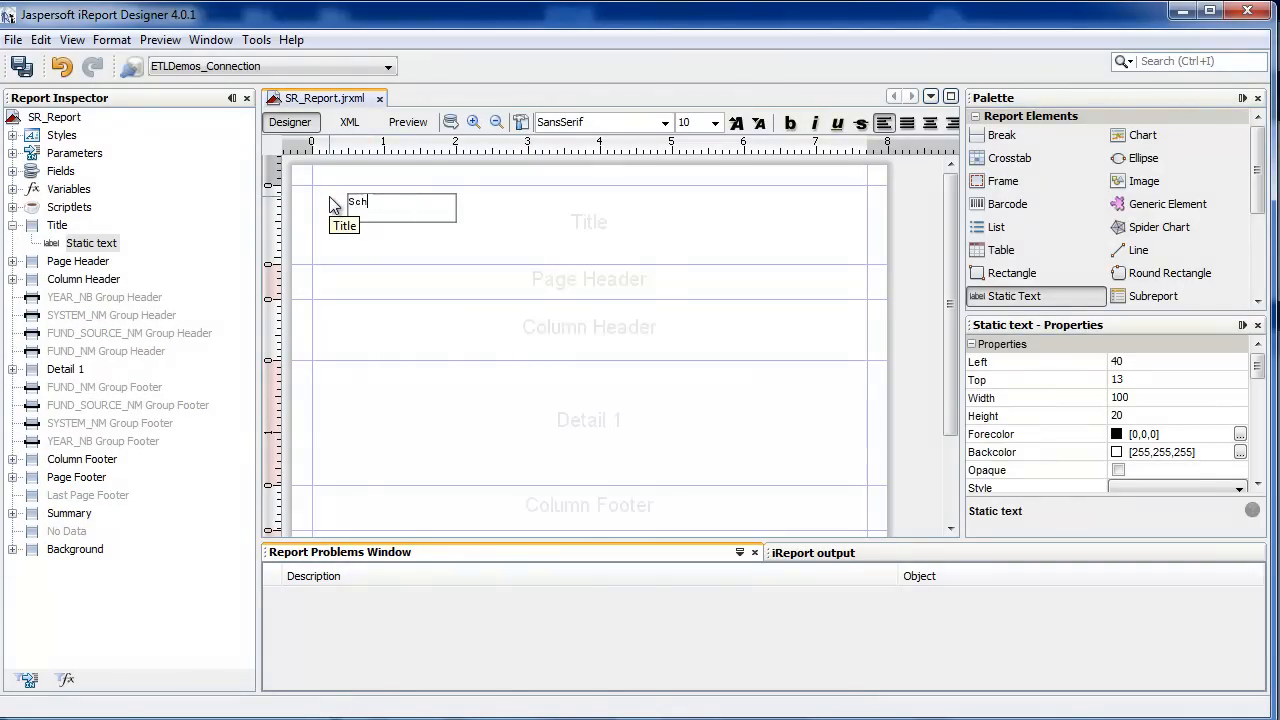
type("ool Revenue Report")
left_click(426, 232)
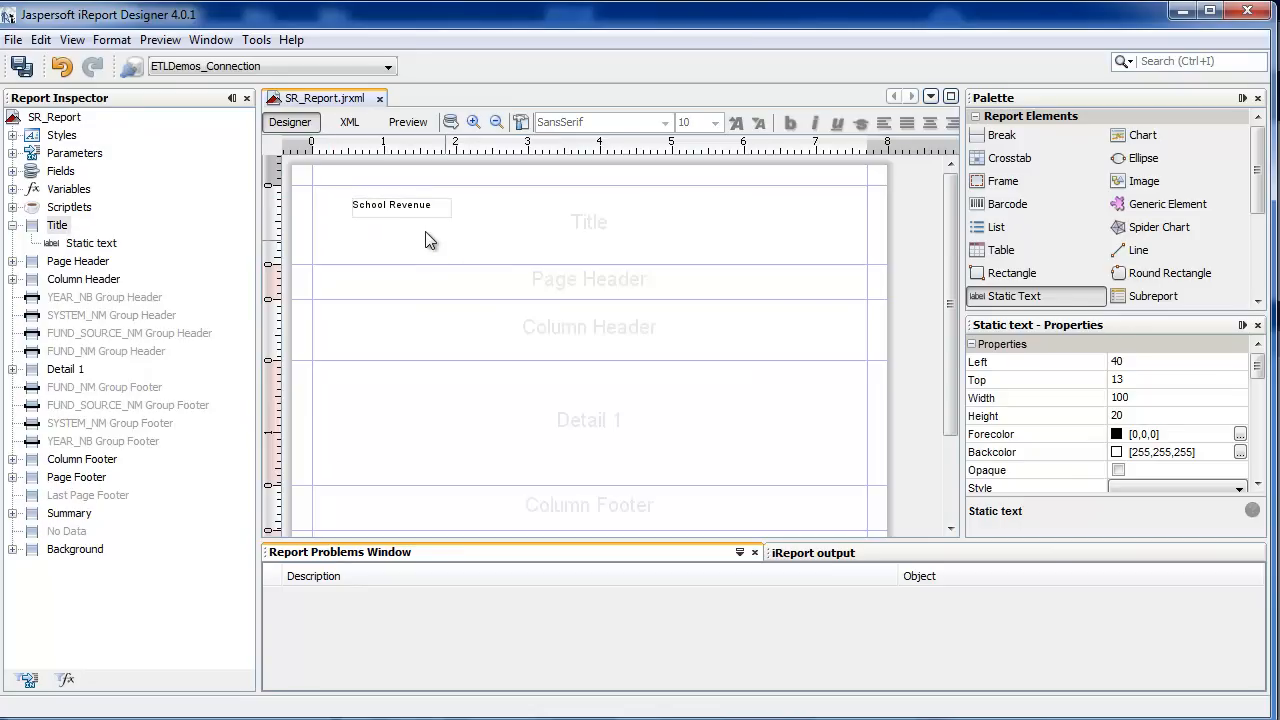
Format the report title as 14 pt bold and place it at the Title band's upper-left corner, widened to 204
left_click(410, 206)
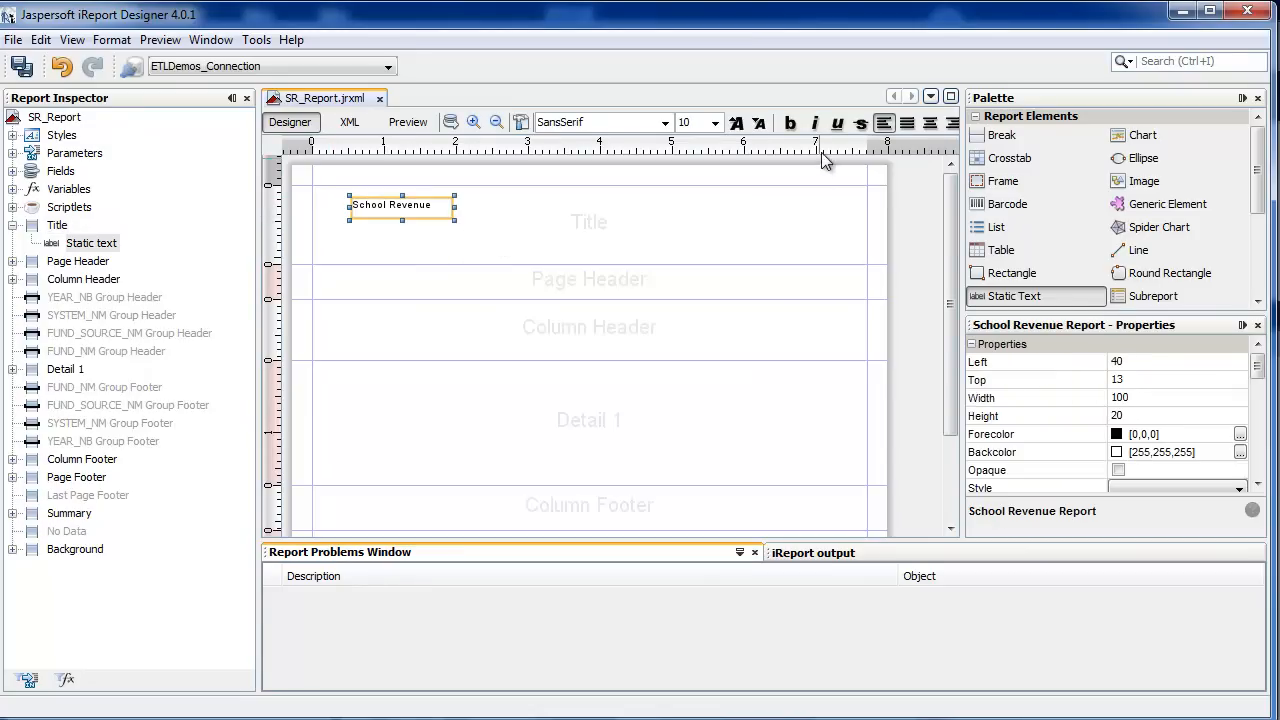
left_click(715, 122)
left_click(690, 230)
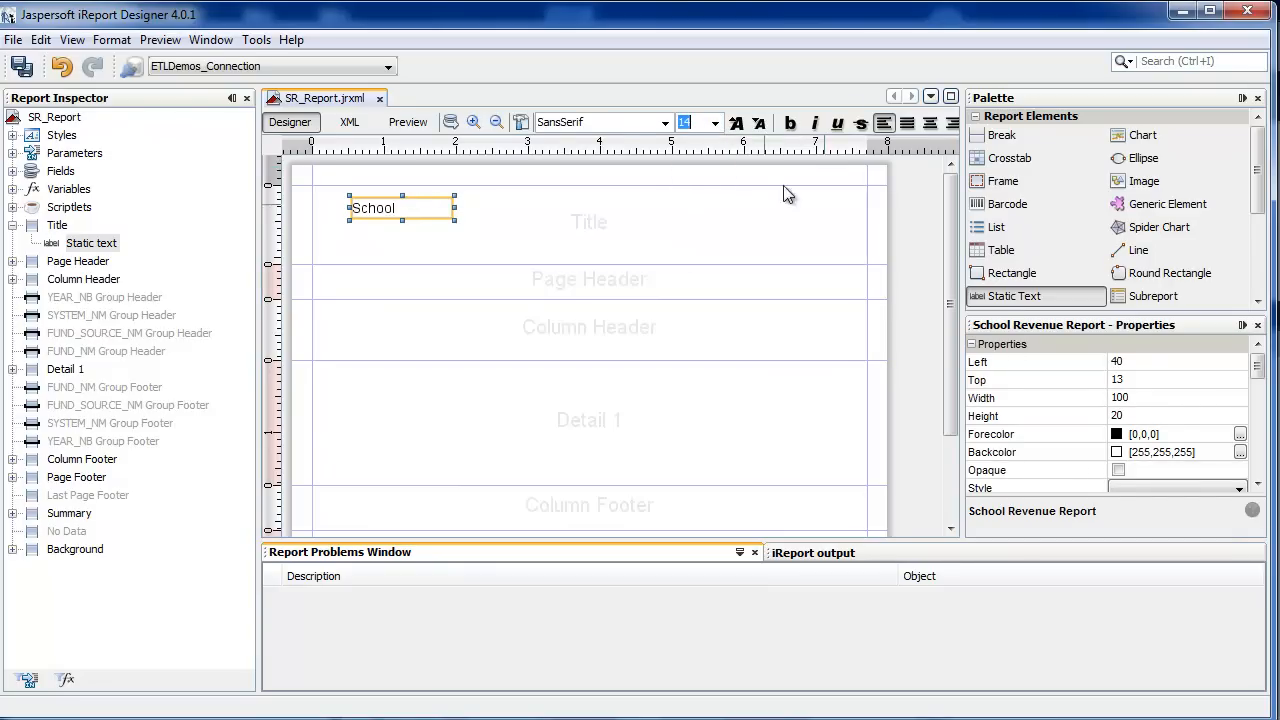
left_click(790, 122)
mouse_move(455, 208)
left_mouse_down()
mouse_move(558, 208)
mouse_move(451, 222)
mouse_move(455, 205)
left_mouse_up()
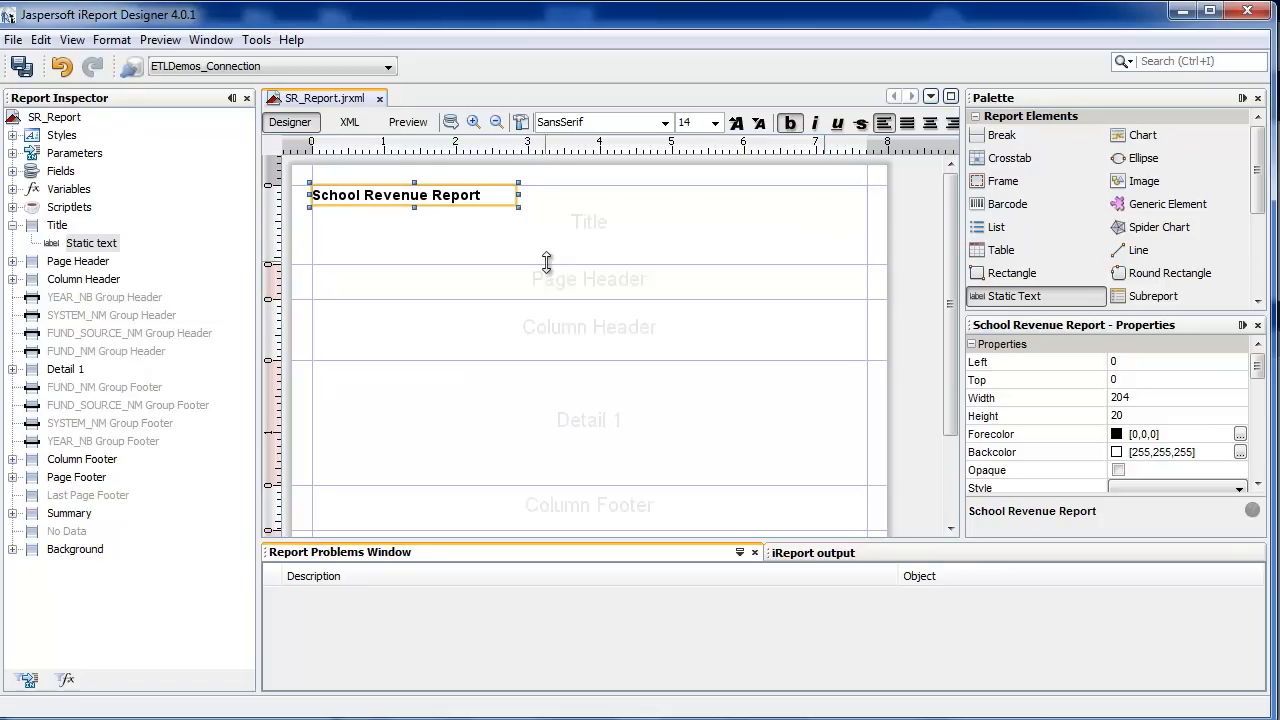
Shorten the Title, Page Header and Column Header bands, and place a text field in the upper-left corner of the Detail 1 band
left_click_drag(548, 264, 571, 235)
left_click_drag(571, 296, 571, 266)
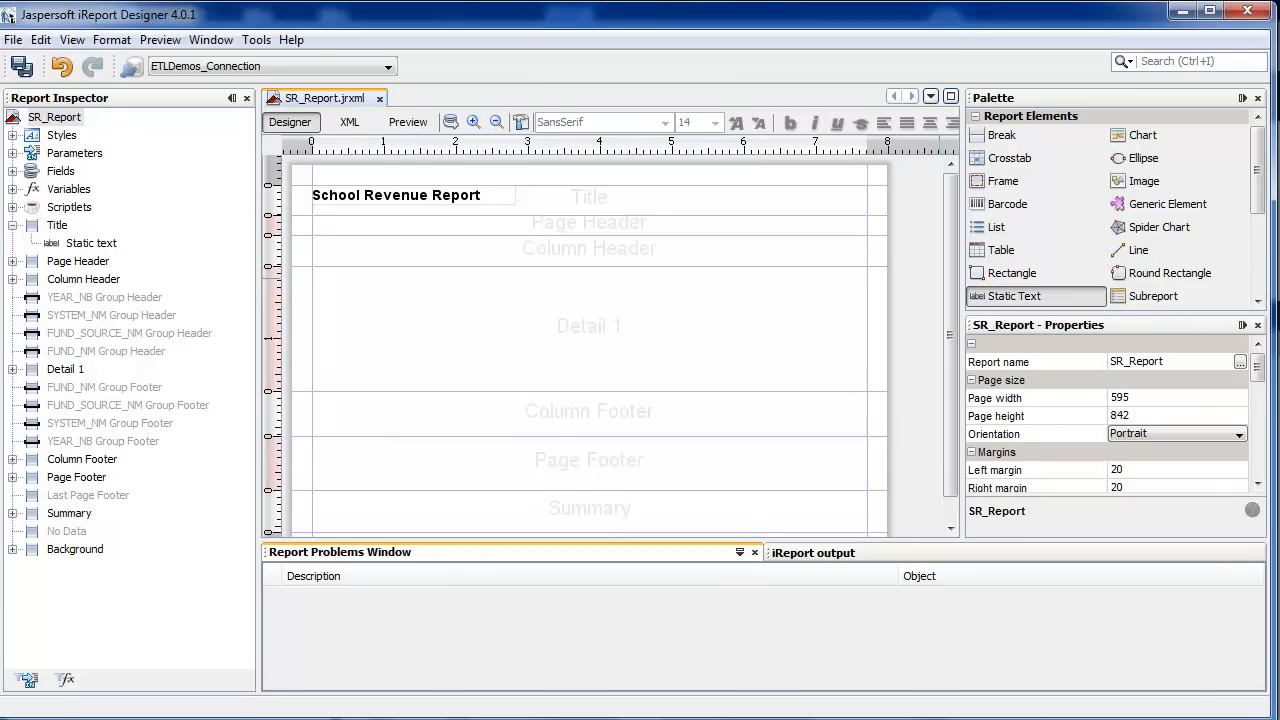
scroll(1053, 256, "down", 2)
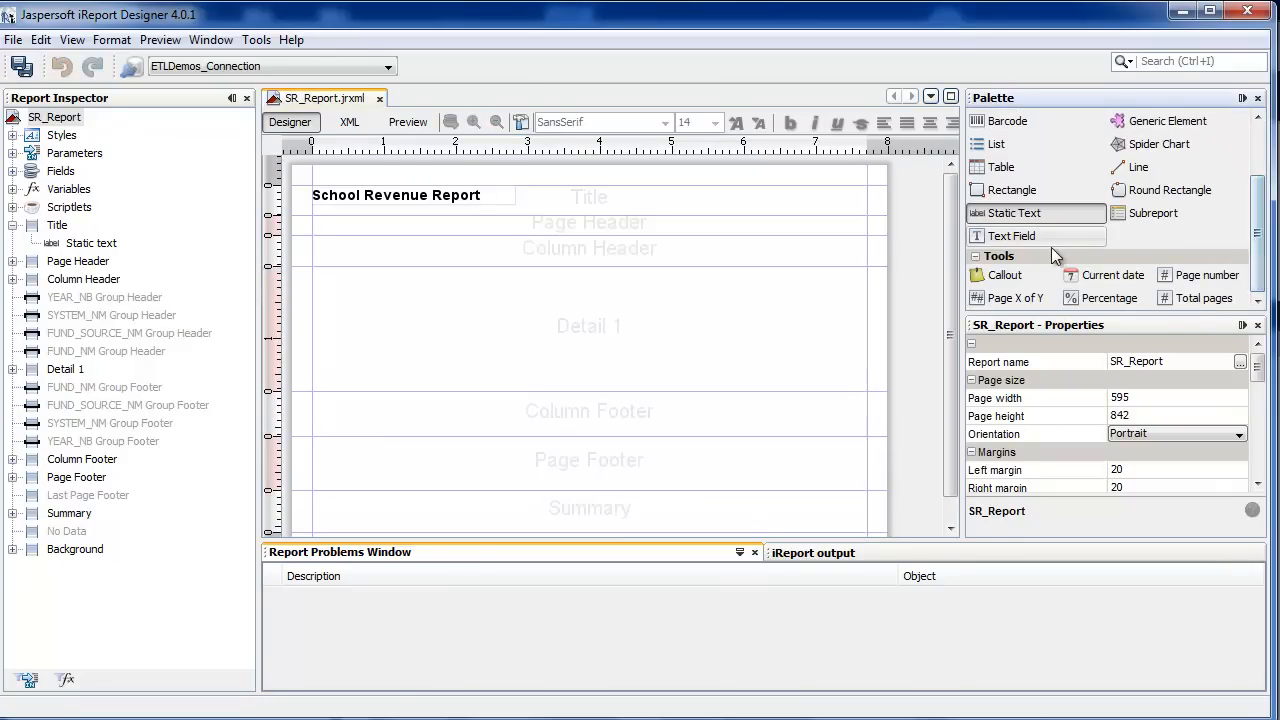
left_click_drag(1002, 237, 365, 277)
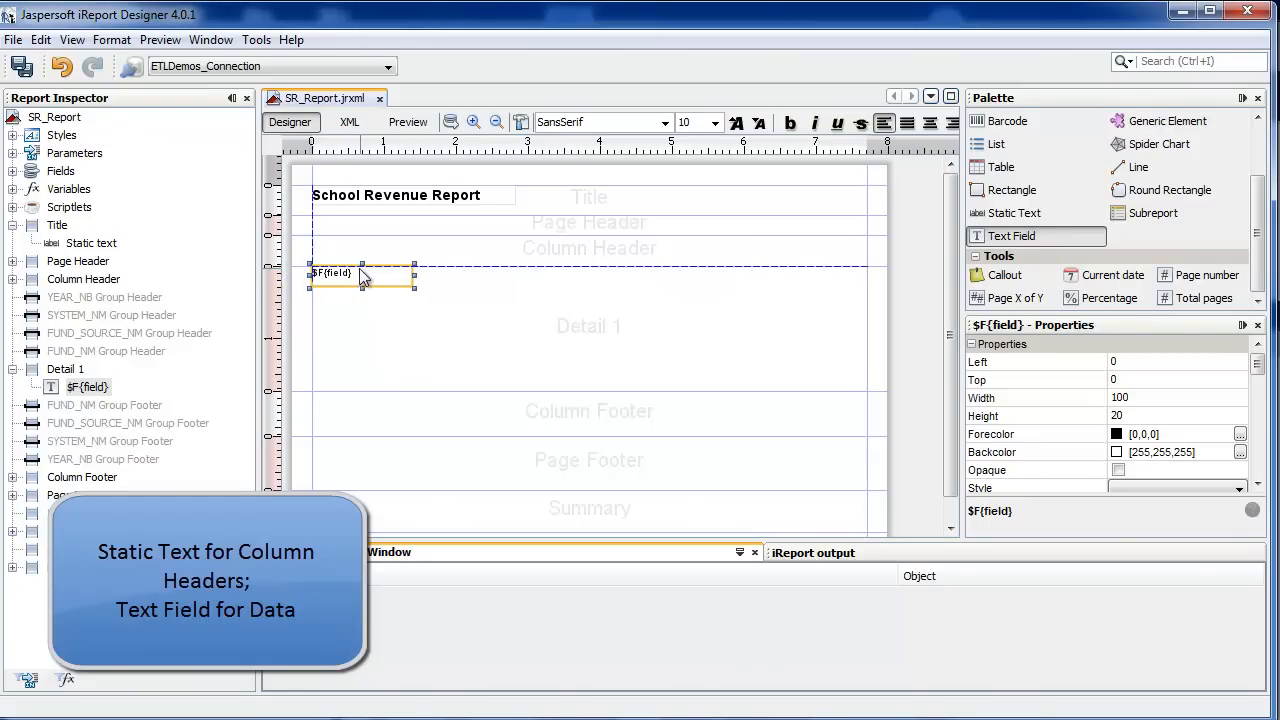
Place four static texts side by side in the Column Header band, the third 175 wide and the fourth 144 wide
left_click_drag(1015, 213, 348, 244)
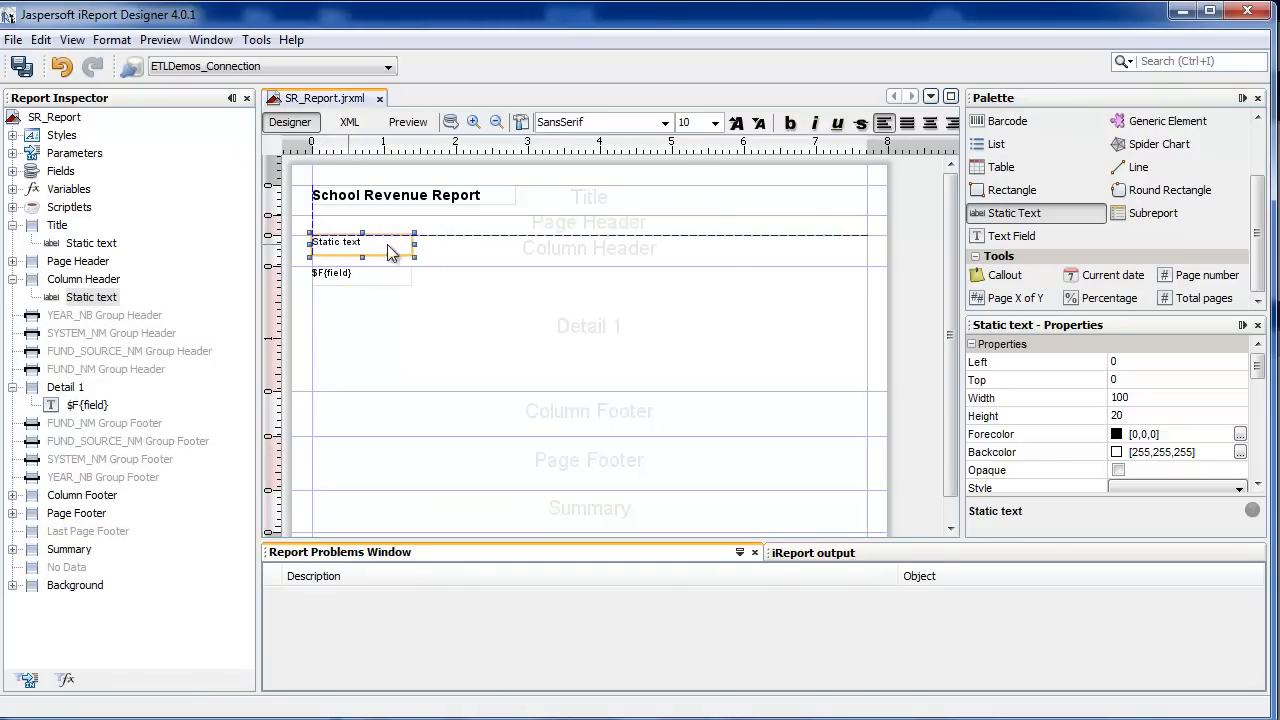
left_click_drag(990, 216, 460, 258)
left_click_drag(1018, 220, 695, 242)
left_click_drag(796, 257, 702, 243)
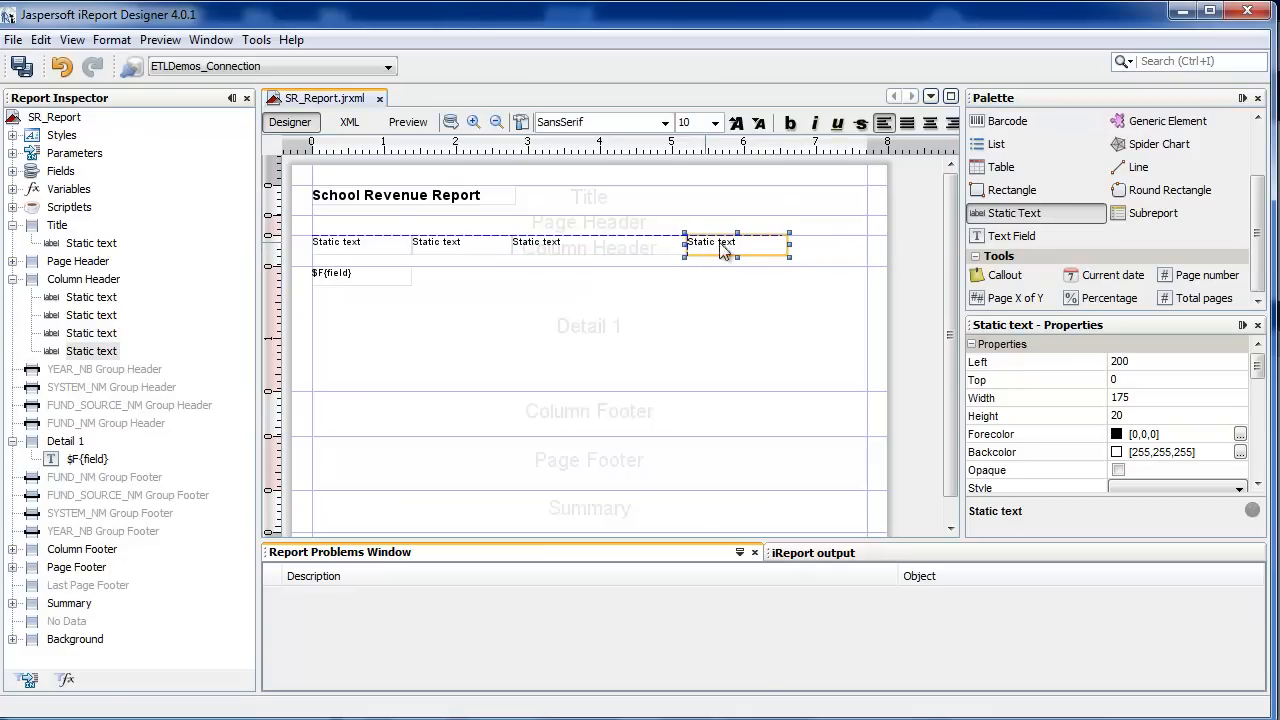
left_click_drag(790, 244, 833, 244)
Label the four column headers Year, System, Source and Fund
left_click(352, 244)
double_click(355, 247)
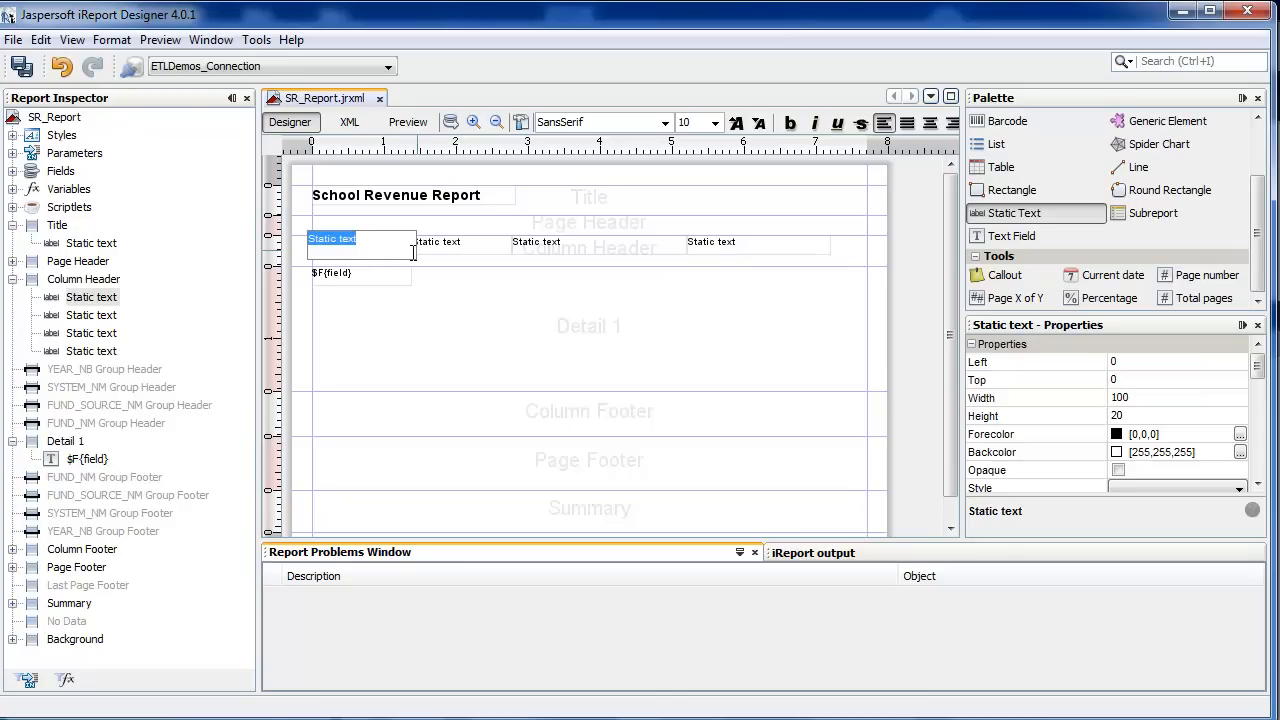
type("Year")
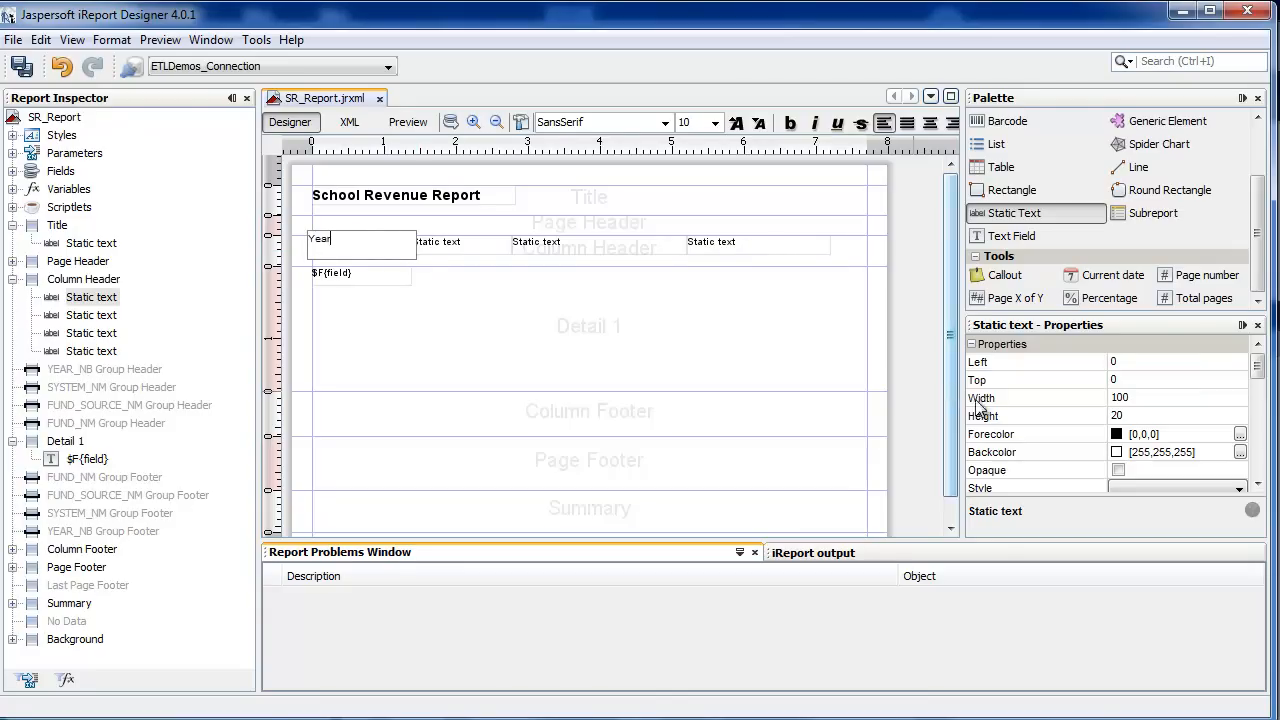
double_click(486, 240)
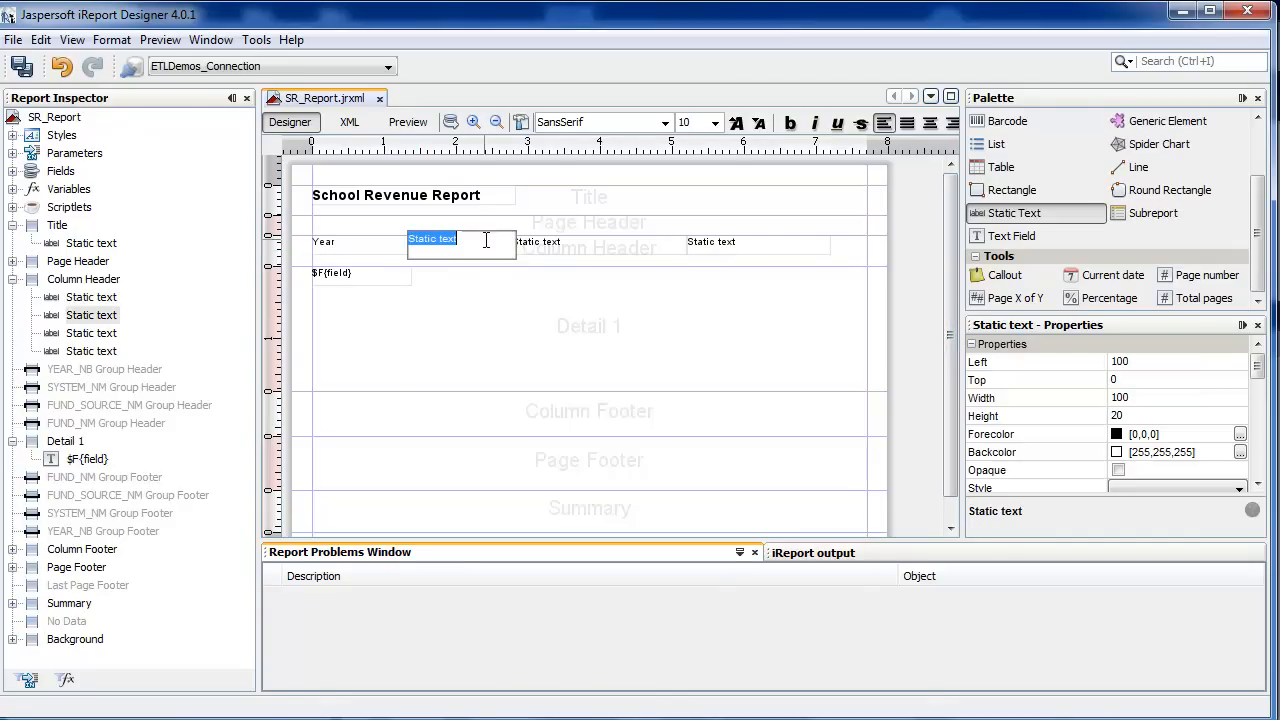
type("System")
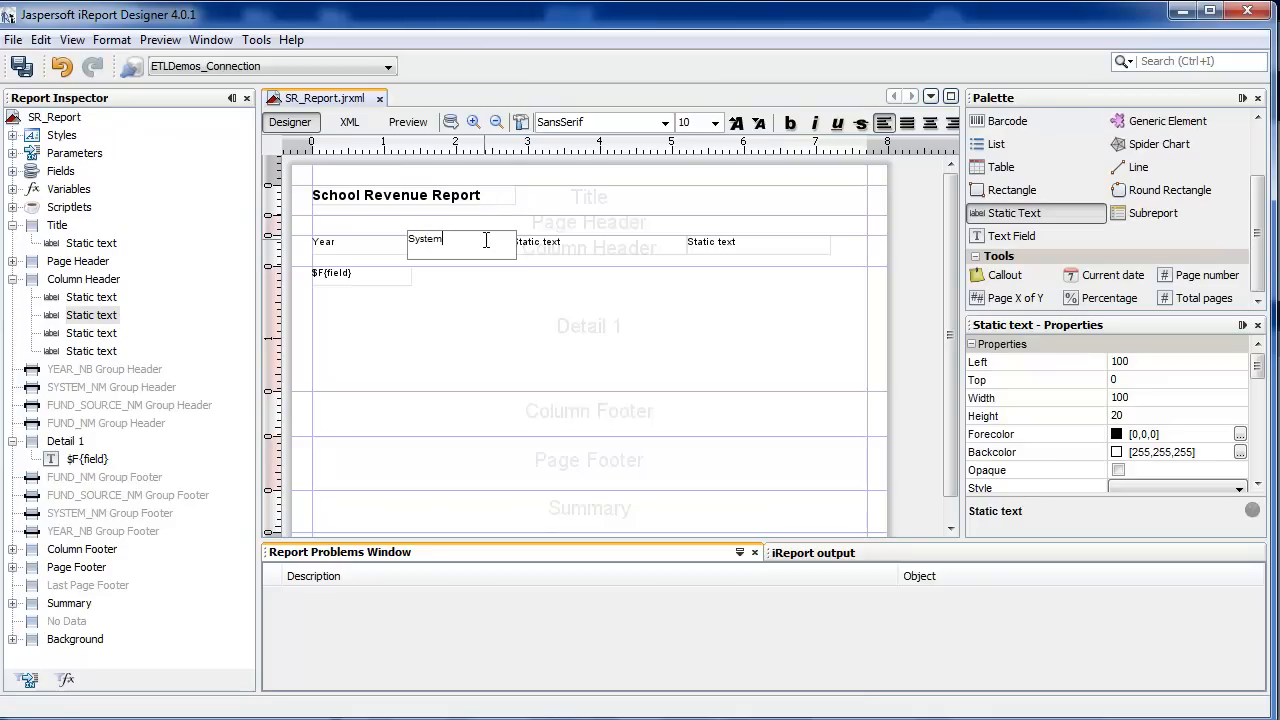
double_click(563, 243)
type("Source")
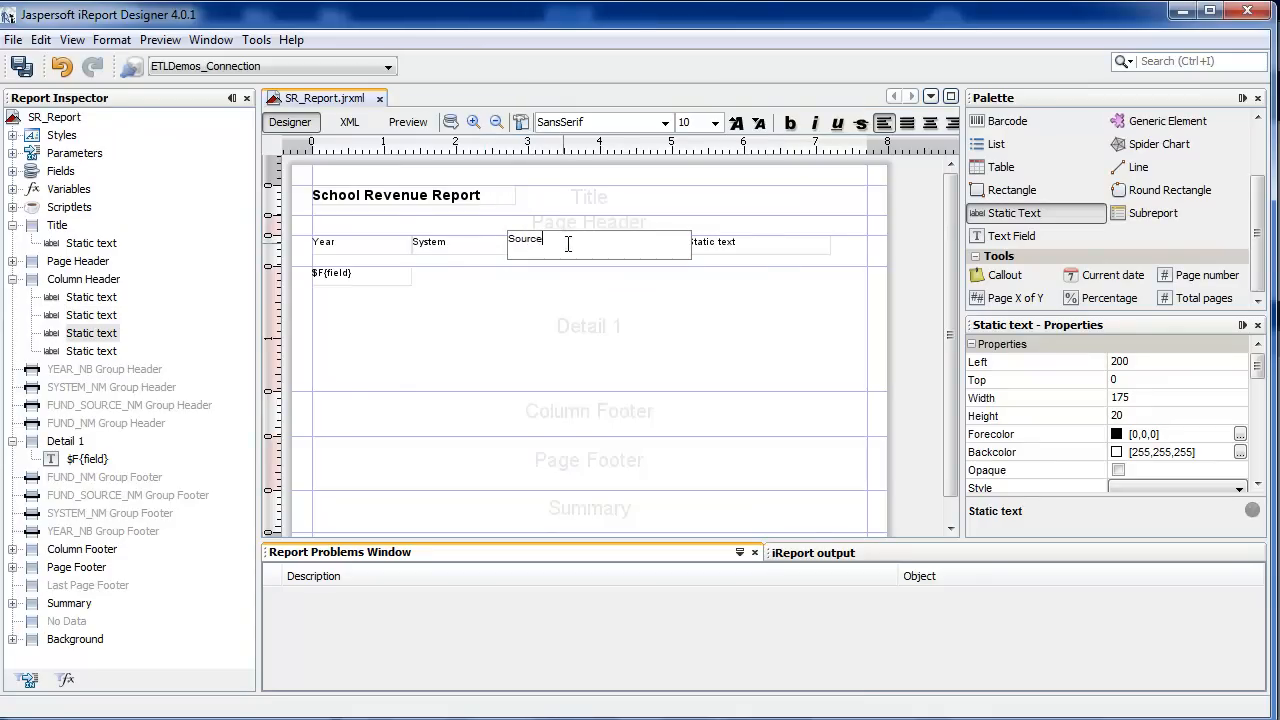
double_click(750, 245)
type("Fund")
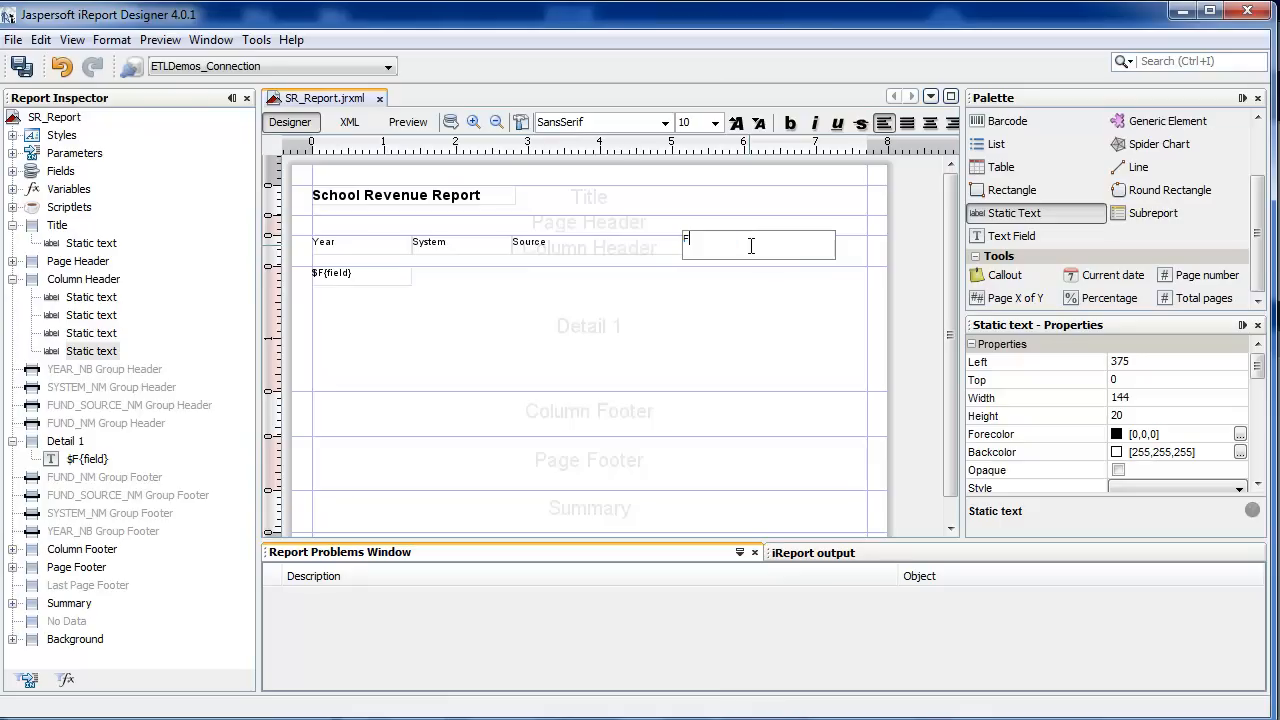
key("Return")
left_click(675, 292)
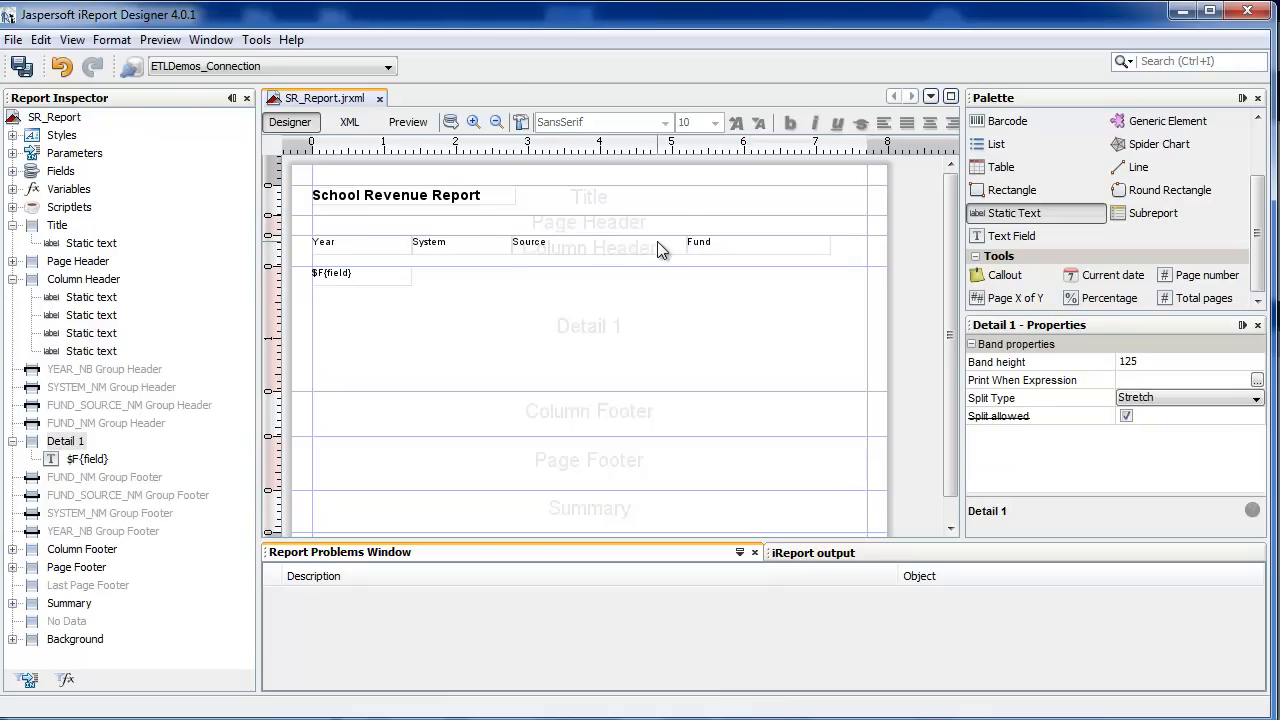
Narrow the System and Source headers and close up the row, moving Fund beside Source at left position 251
left_click(687, 250)
left_click_drag(687, 244, 584, 245)
left_click_drag(693, 258, 632, 250)
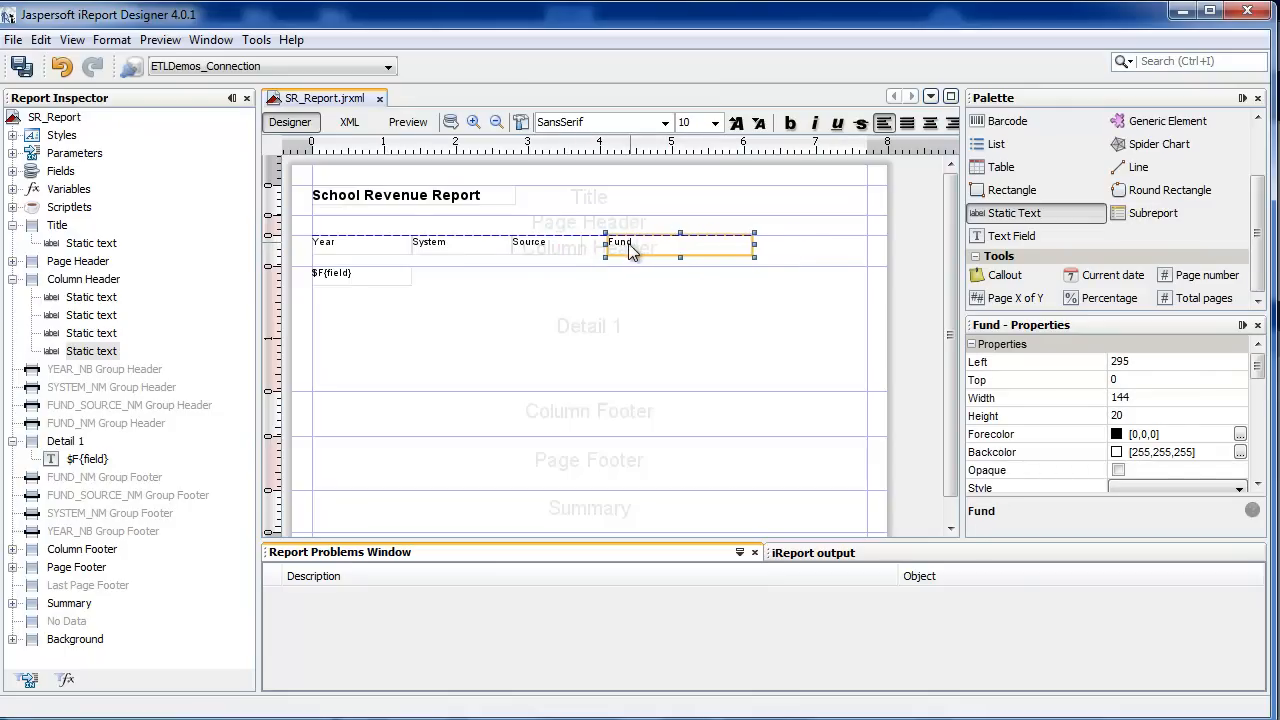
left_click(514, 246)
left_click_drag(514, 246, 584, 248)
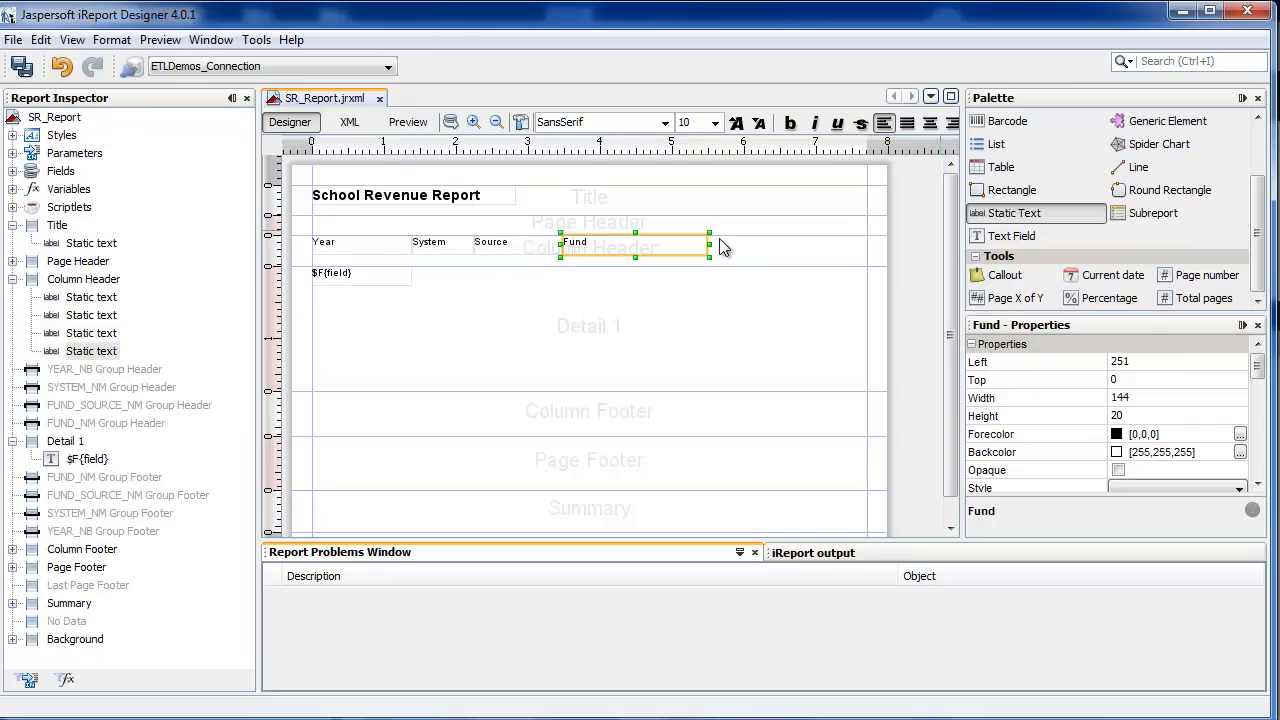
Add a fifth static text beside Fund in the Column Header band at left position 395 and label it Revenue
mouse_move(1015, 213)
left_mouse_down()
mouse_move(940, 240)
mouse_move(844, 250)
left_mouse_up()
mouse_move(1015, 213)
left_mouse_down()
mouse_move(719, 240)
mouse_move(773, 247)
left_mouse_up()
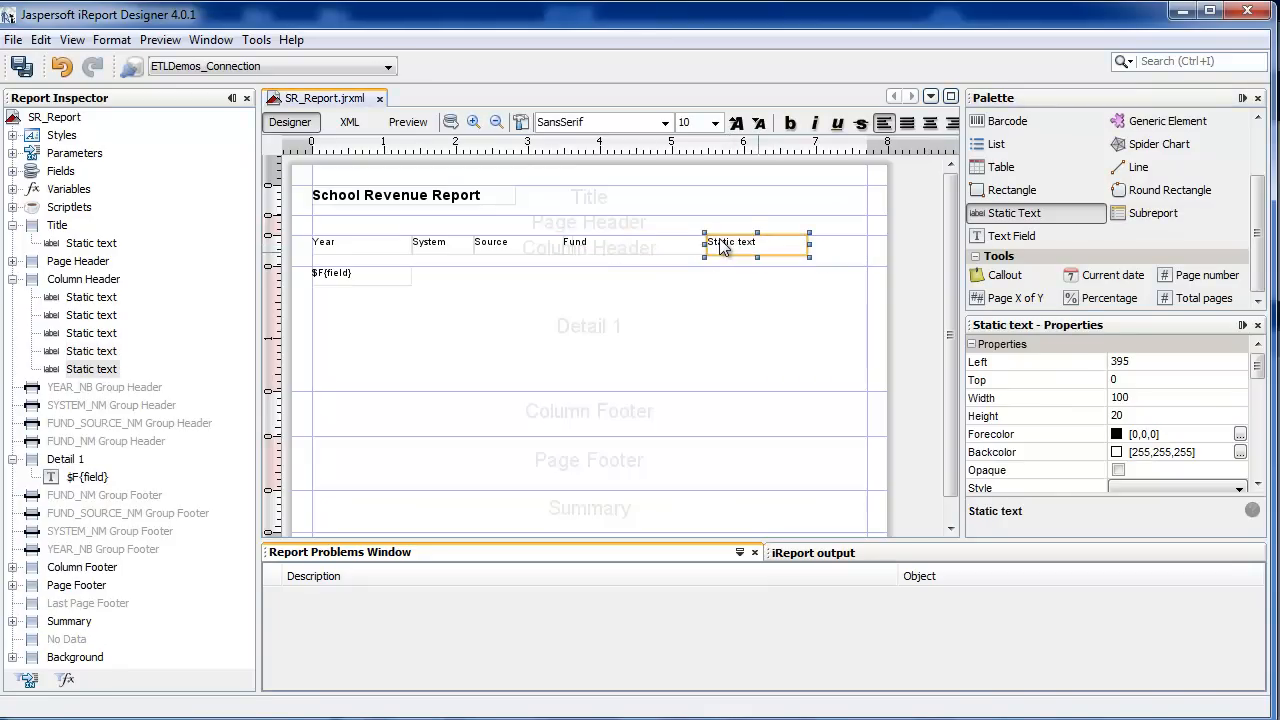
double_click(724, 248)
type("Revenue")
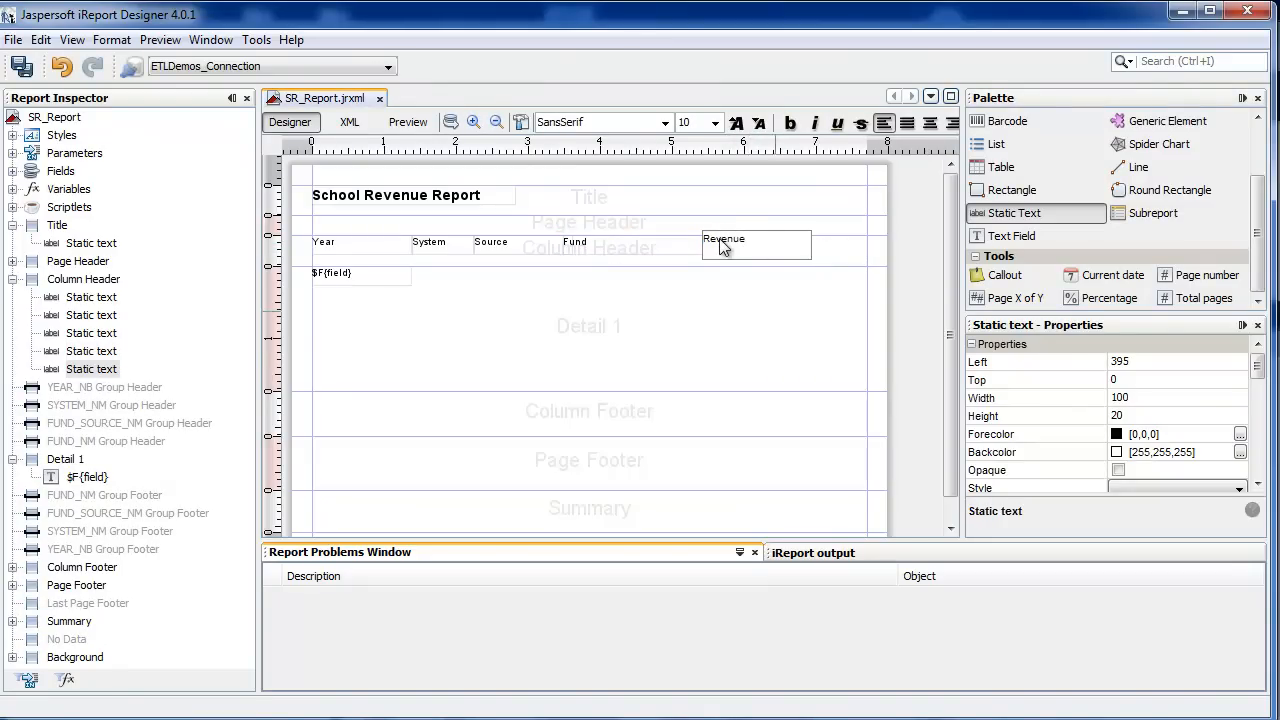
left_click(779, 307)
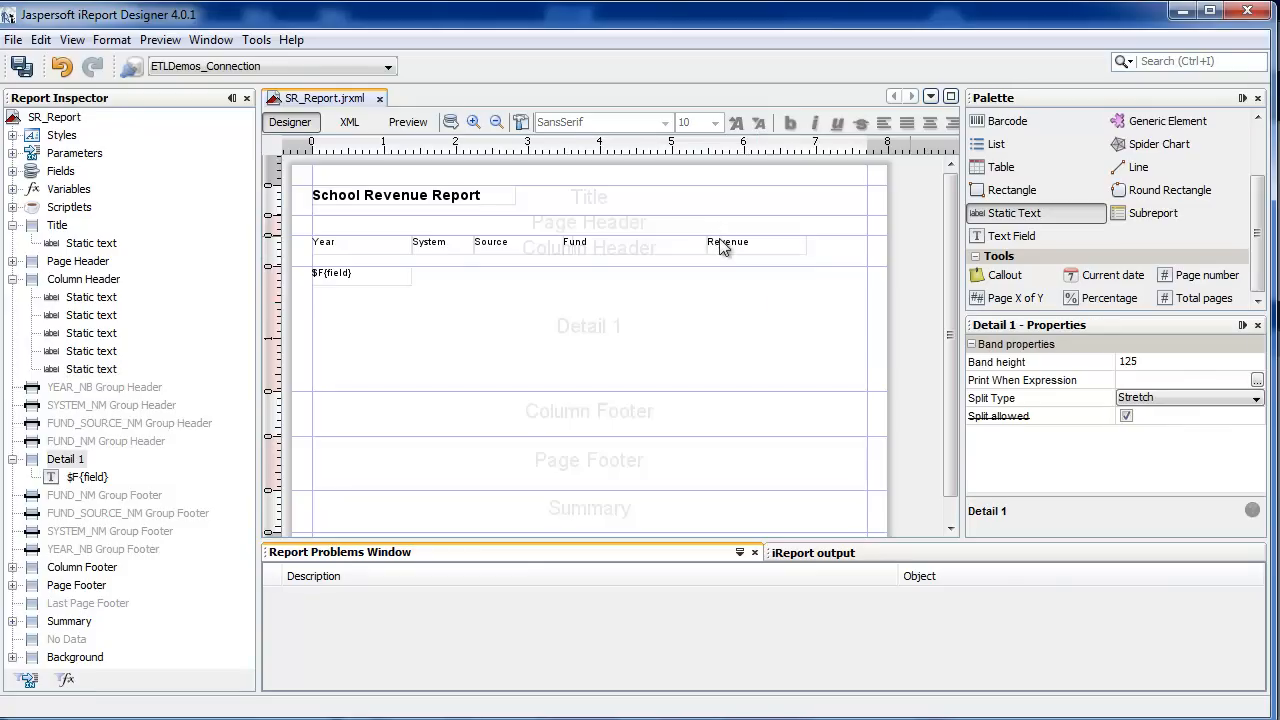
Place text fields in the Detail 1 band beneath System, Source, Fund and Revenue, with Source 77 wide and Fund 157 wide
left_click(1036, 236)
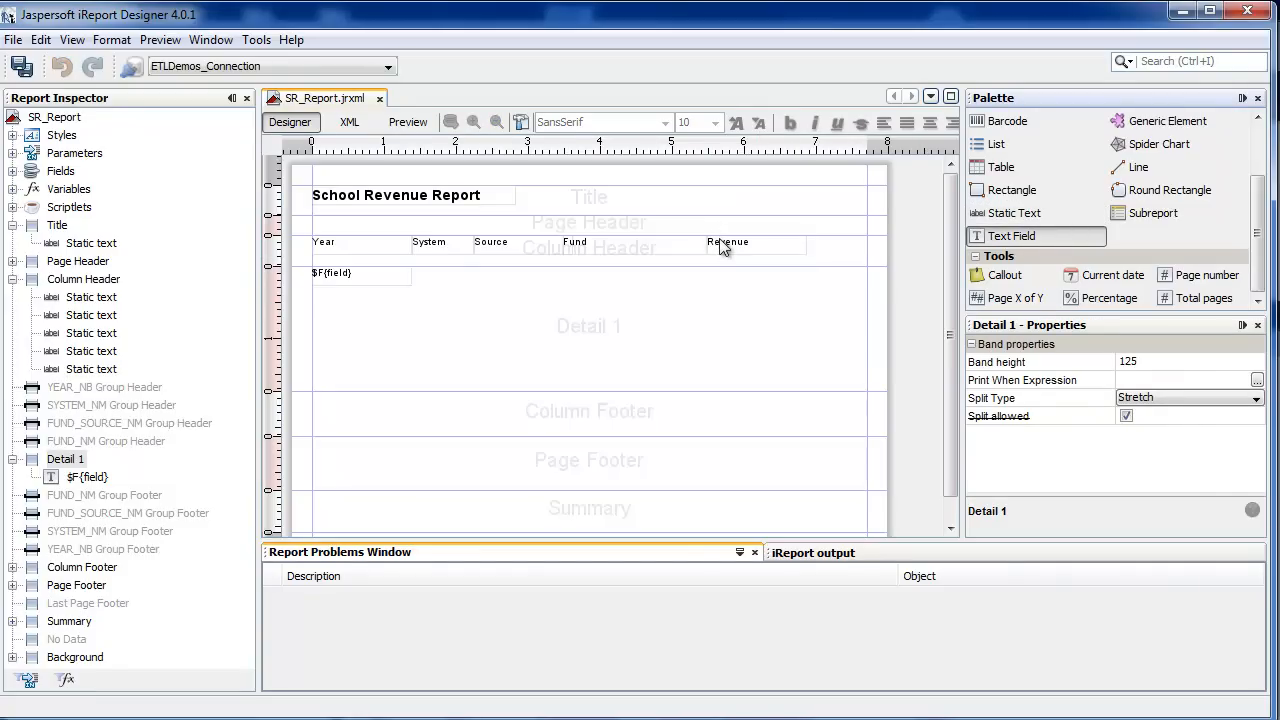
mouse_move(1036, 236)
left_mouse_down()
mouse_move(500, 295)
mouse_move(523, 304)
mouse_move(414, 275)
mouse_move(440, 264)
mouse_move(436, 295)
mouse_move(440, 263)
mouse_move(440, 274)
left_mouse_up()
left_click_drag(518, 273, 476, 273)
mouse_move(1012, 236)
left_mouse_down()
mouse_move(478, 276)
mouse_move(597, 282)
mouse_move(445, 275)
mouse_move(496, 275)
left_mouse_up()
left_click(620, 288)
left_click_drag(575, 276, 552, 276)
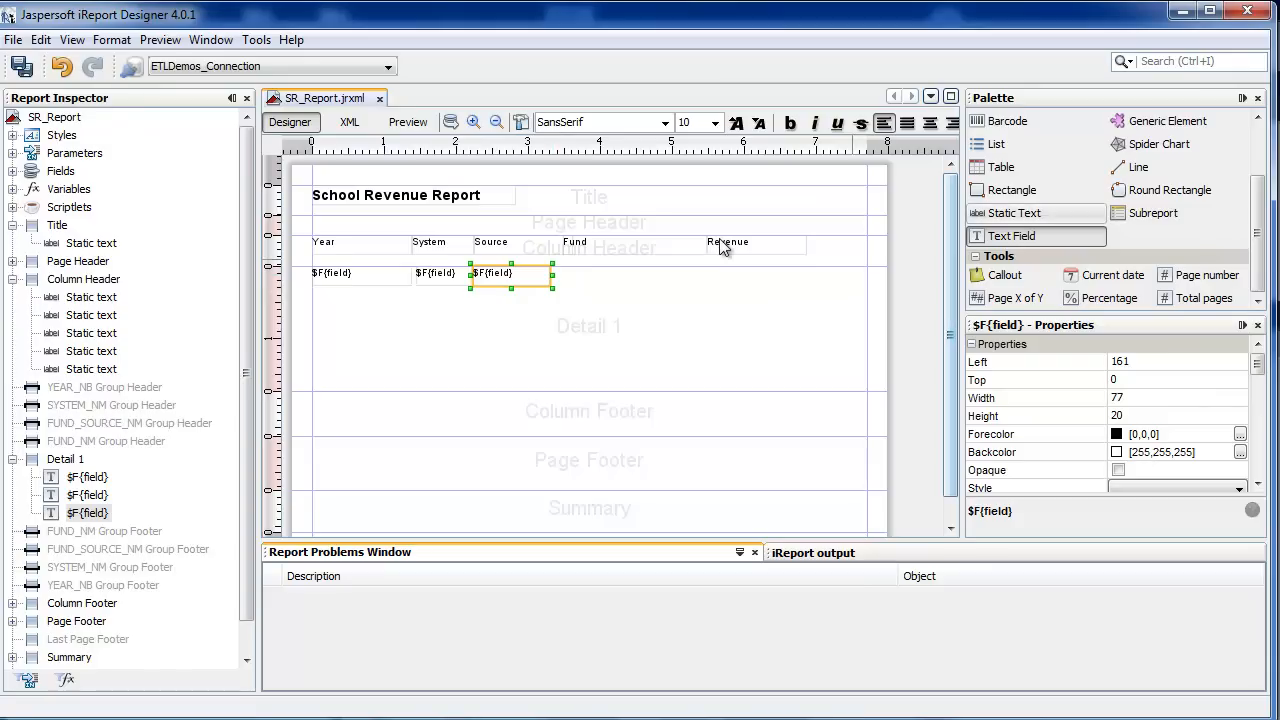
mouse_move(1012, 236)
left_mouse_down()
mouse_move(722, 247)
mouse_move(697, 273)
mouse_move(730, 279)
mouse_move(597, 273)
mouse_move(710, 276)
left_mouse_up()
mouse_move(1012, 236)
left_mouse_down()
mouse_move(722, 247)
mouse_move(762, 281)
mouse_move(706, 279)
mouse_move(734, 270)
mouse_move(720, 280)
left_mouse_up()
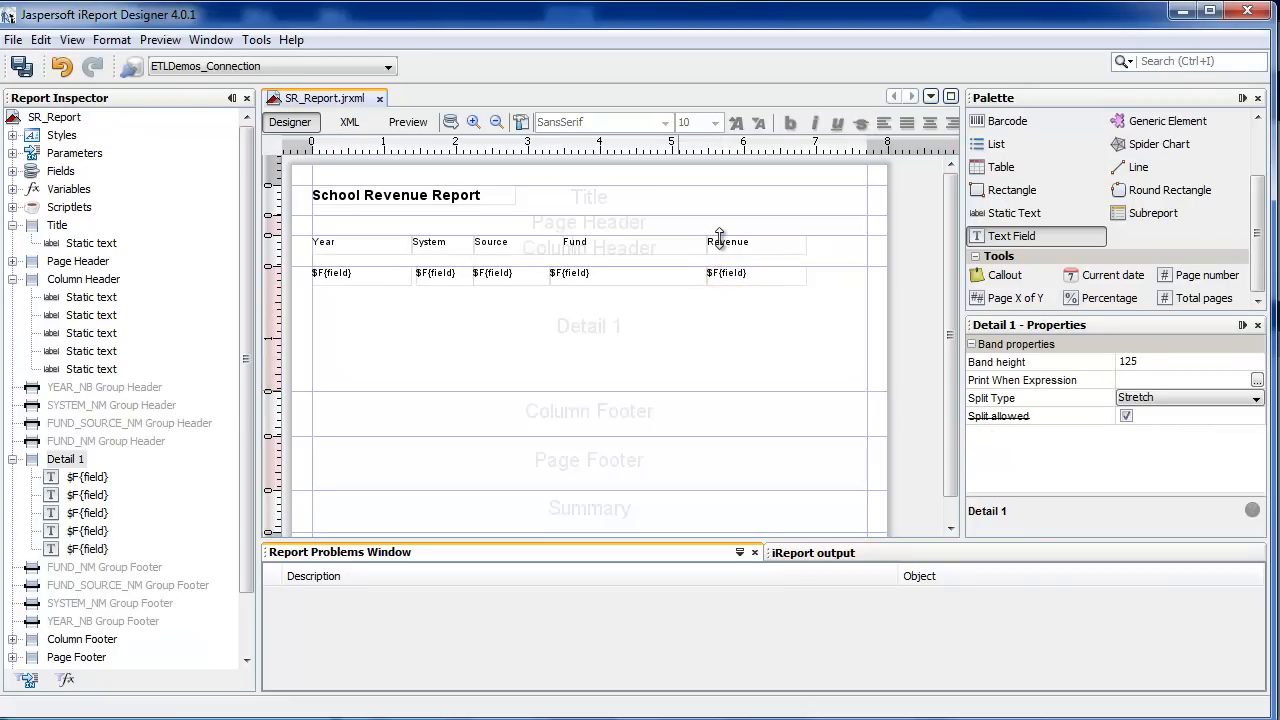
Shorten the Detail 1 band to a height of 23 and align the System text field at left position 100
left_click_drag(601, 391, 601, 289)
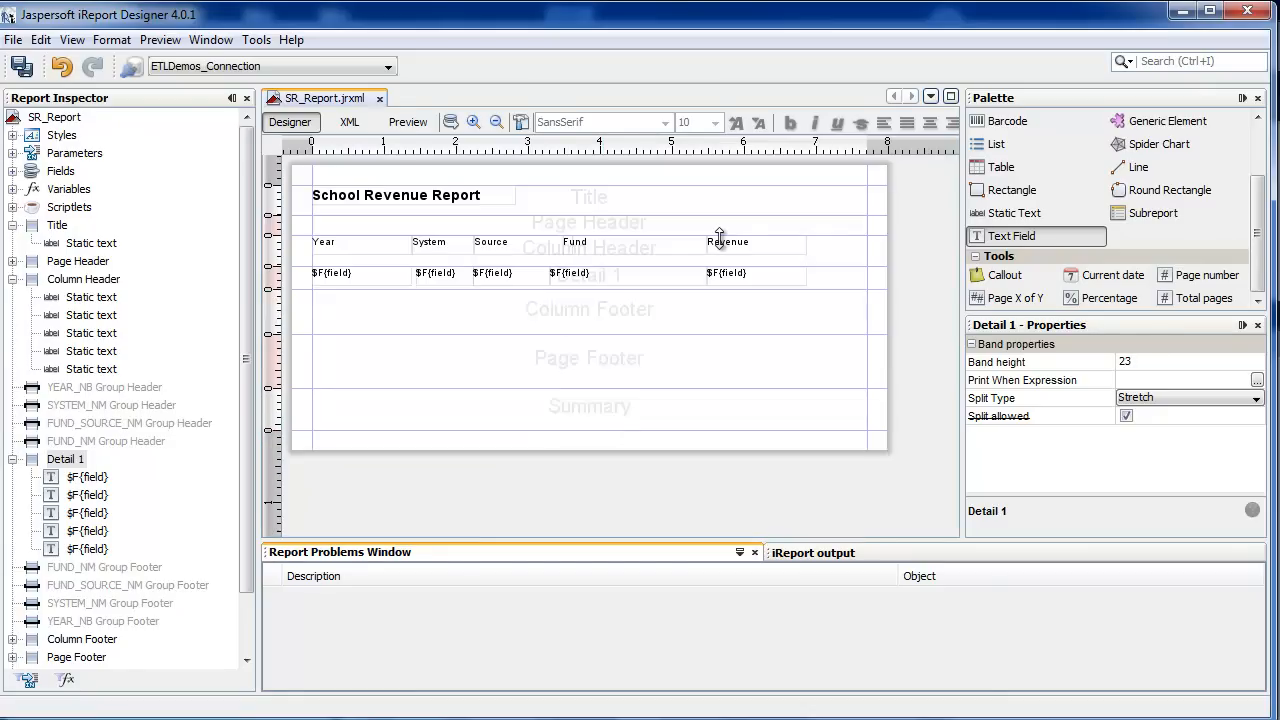
left_click_drag(444, 274, 439, 274)
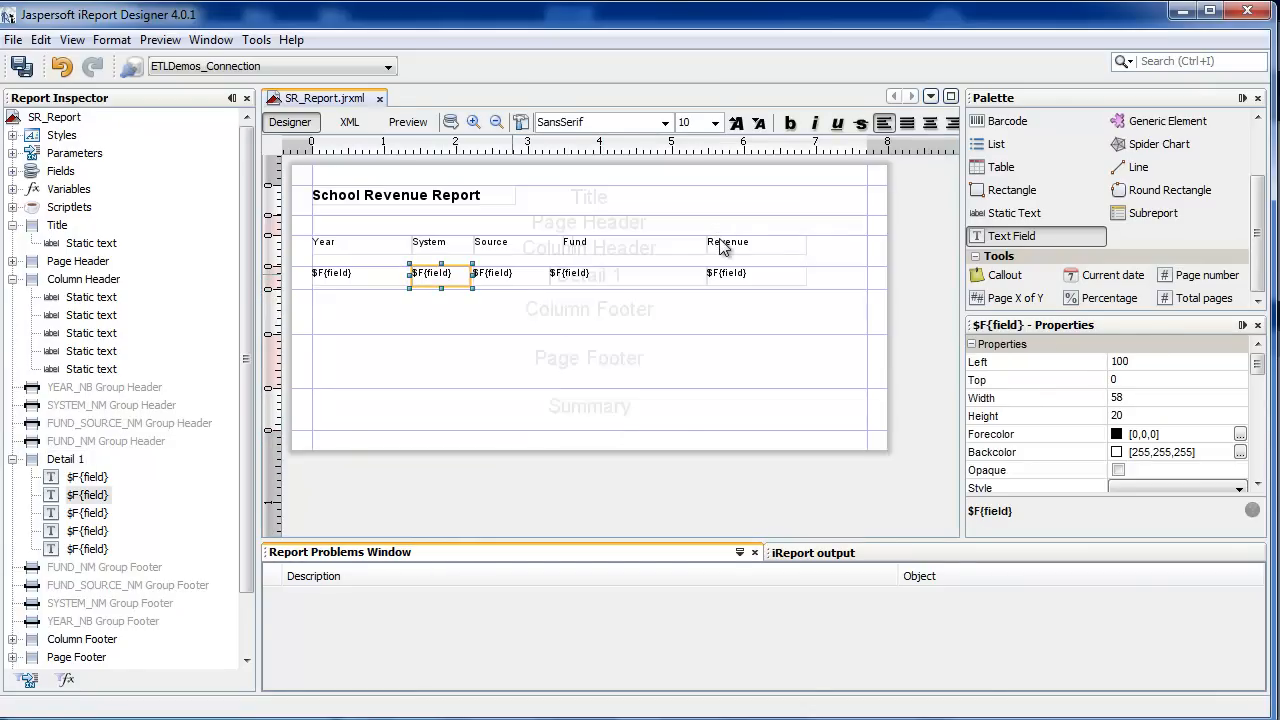
left_click(503, 275)
left_click(505, 311)
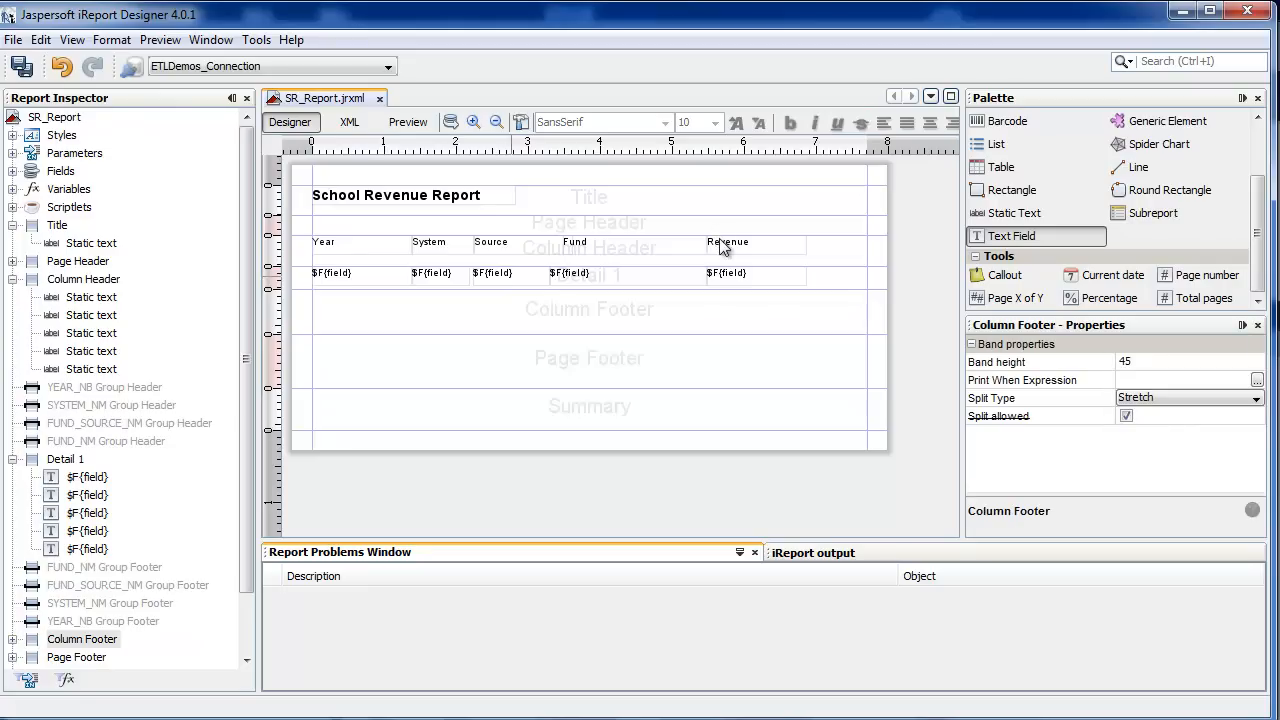
left_click(505, 276)
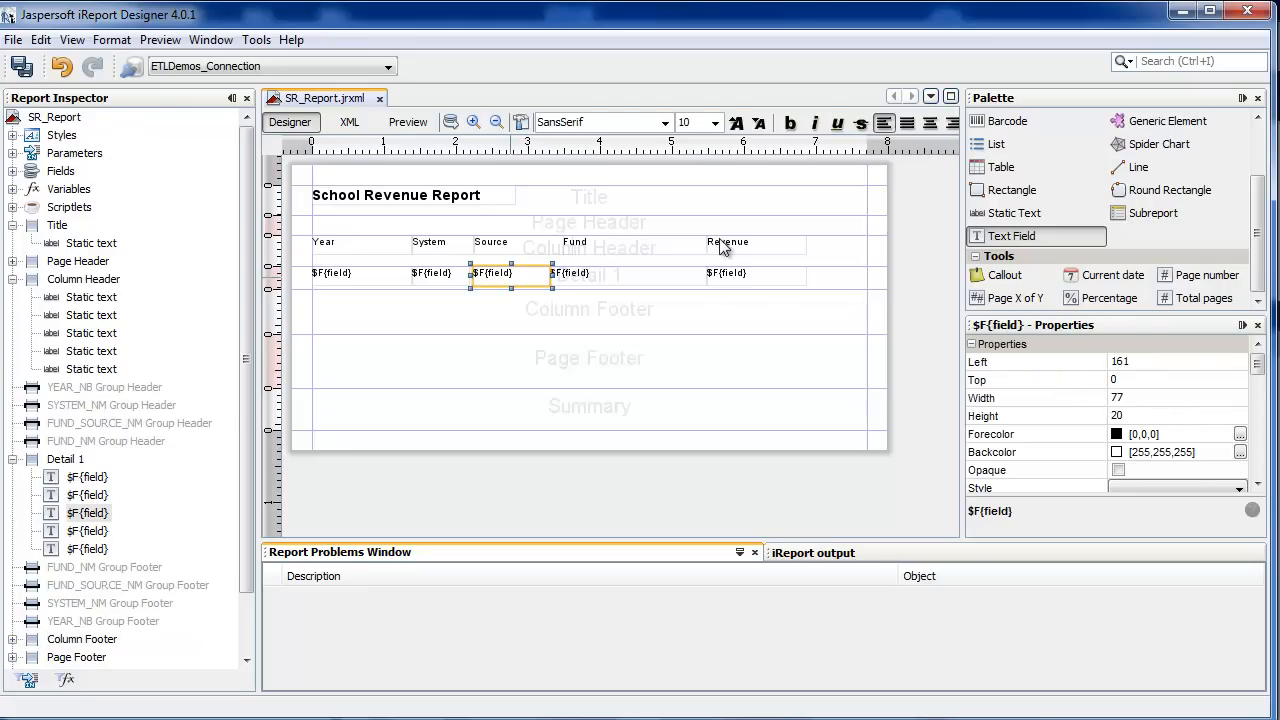
left_click(391, 361)
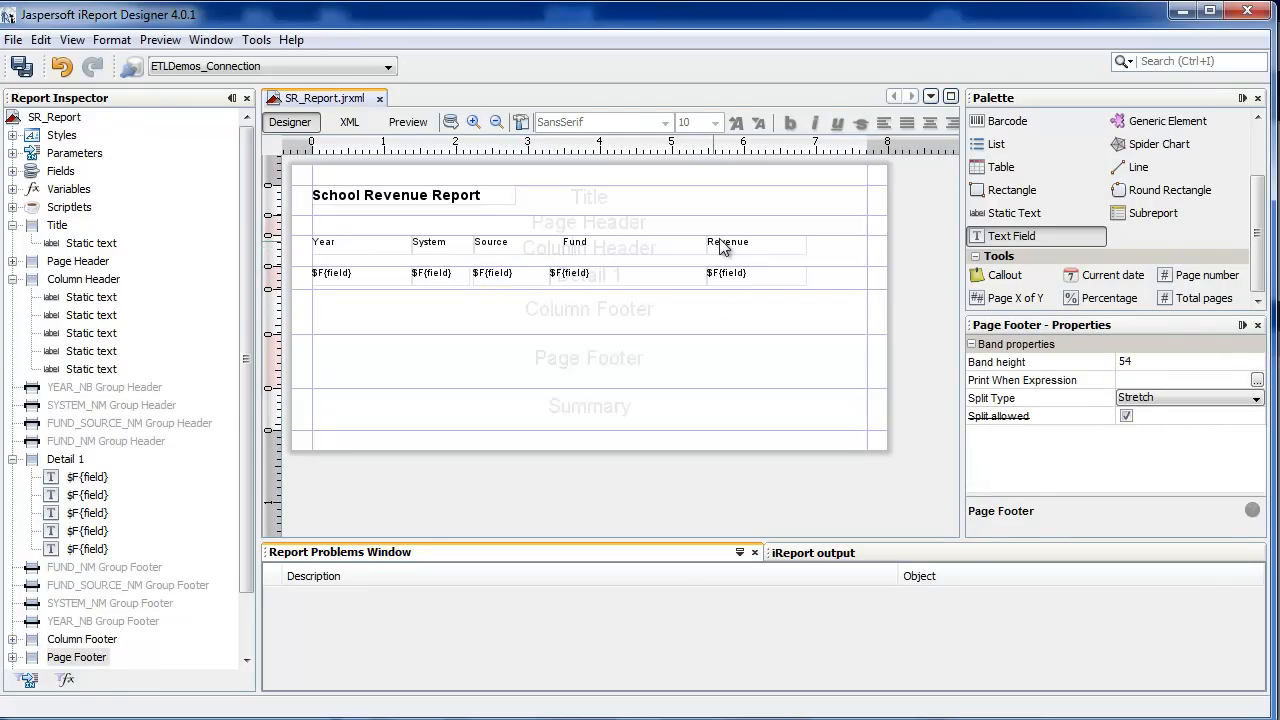
Replace the expression of the text field under Year with $F{YEAR_NB}
left_click(390, 280)
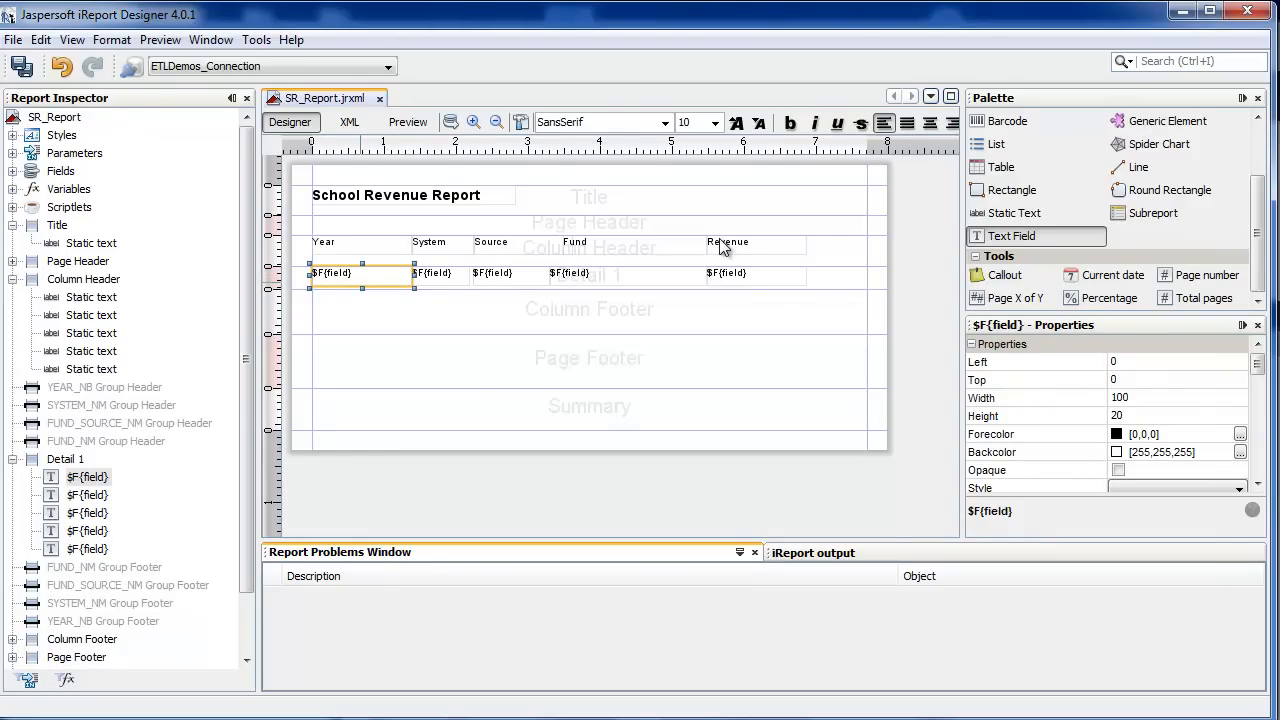
right_click(361, 281)
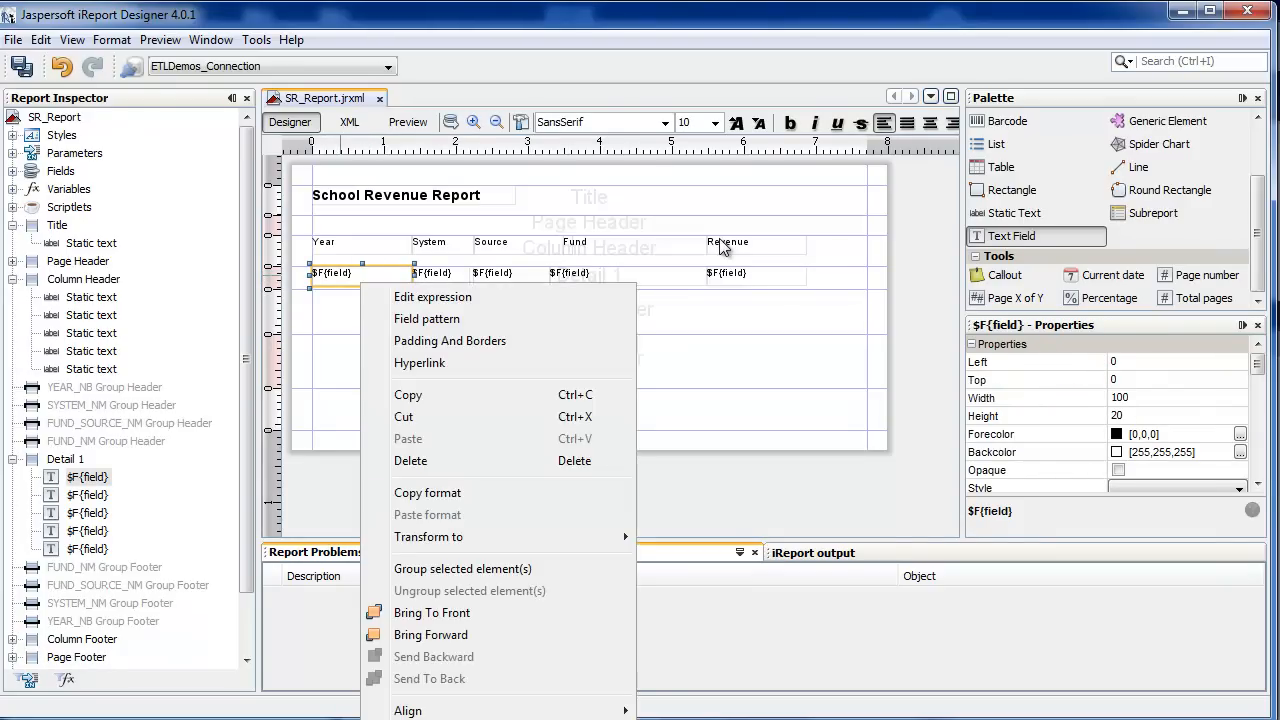
left_click(420, 297)
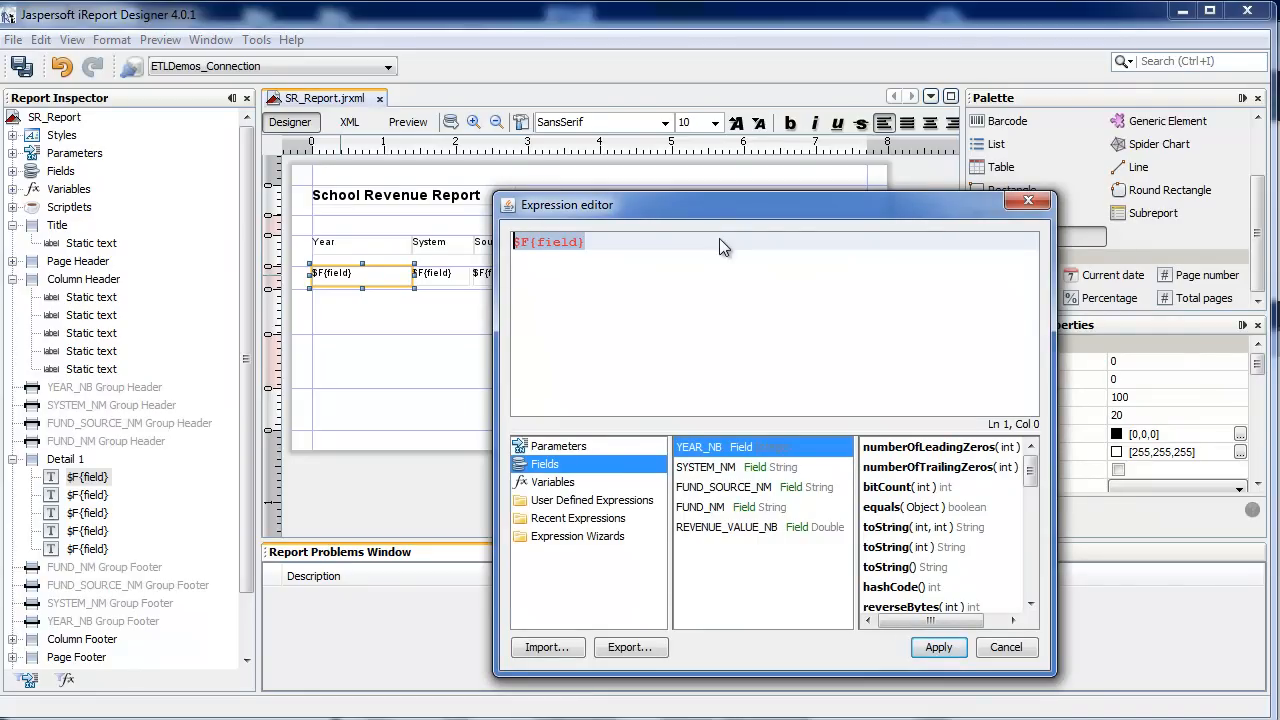
key("BackSpace")
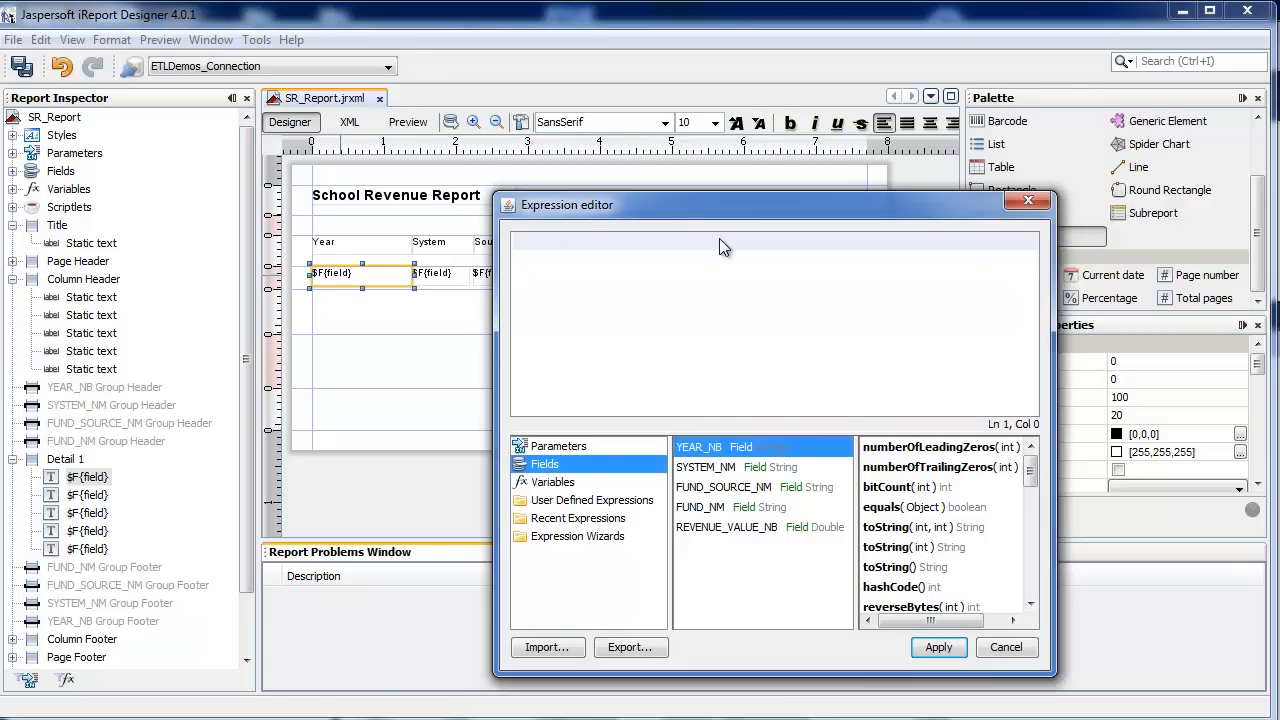
type("$F{YEAR_NB}")
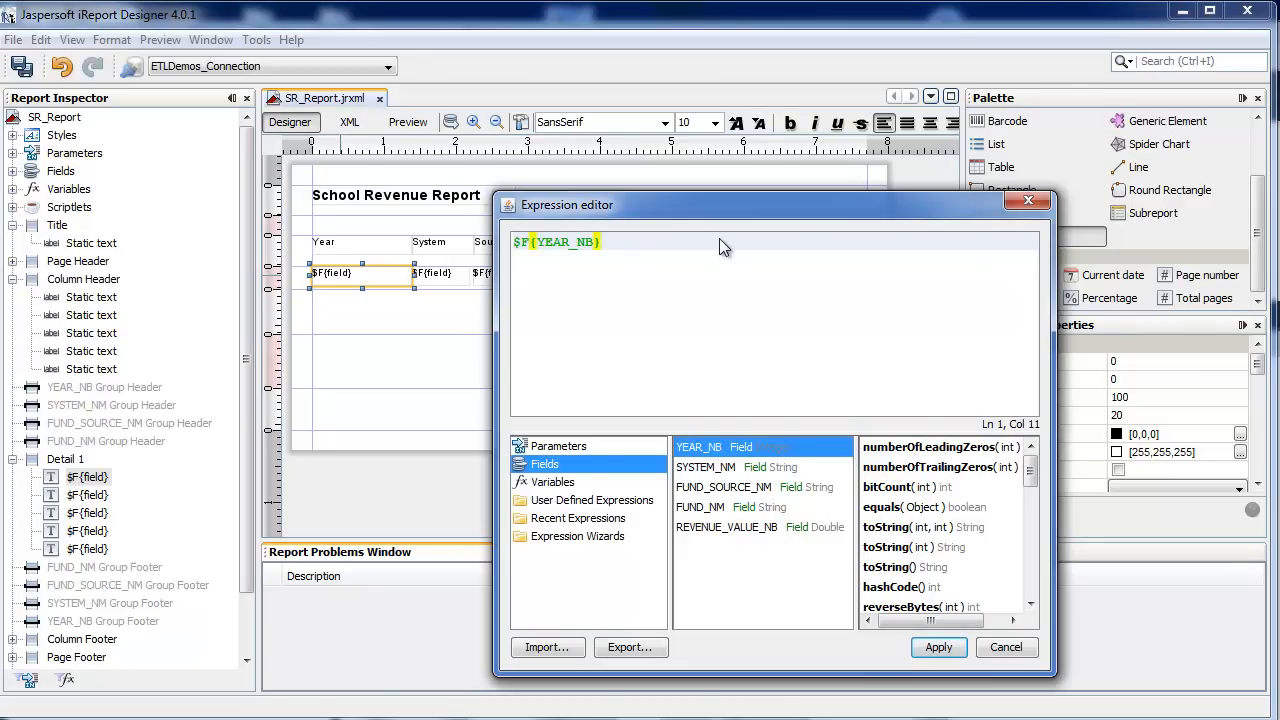
key("Return")
Replace the expression of the text field under System with the SYSTEM_NM field
key("Tab")
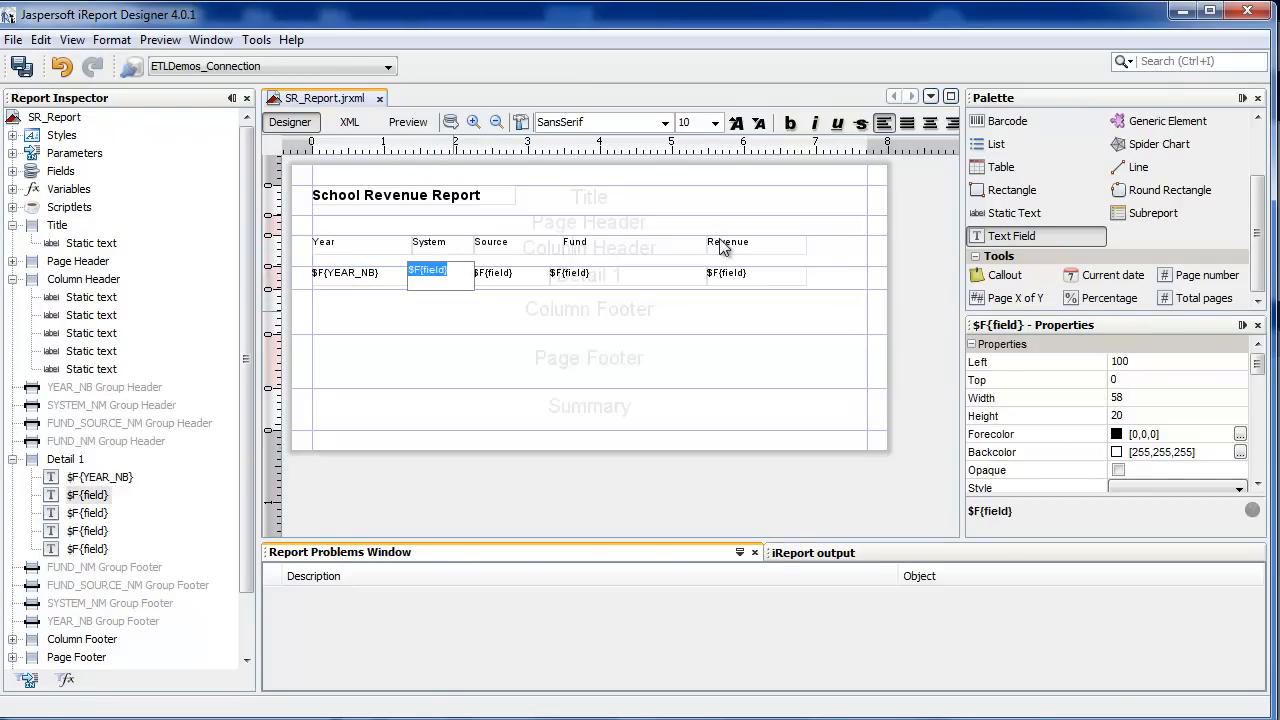
left_click(432, 308)
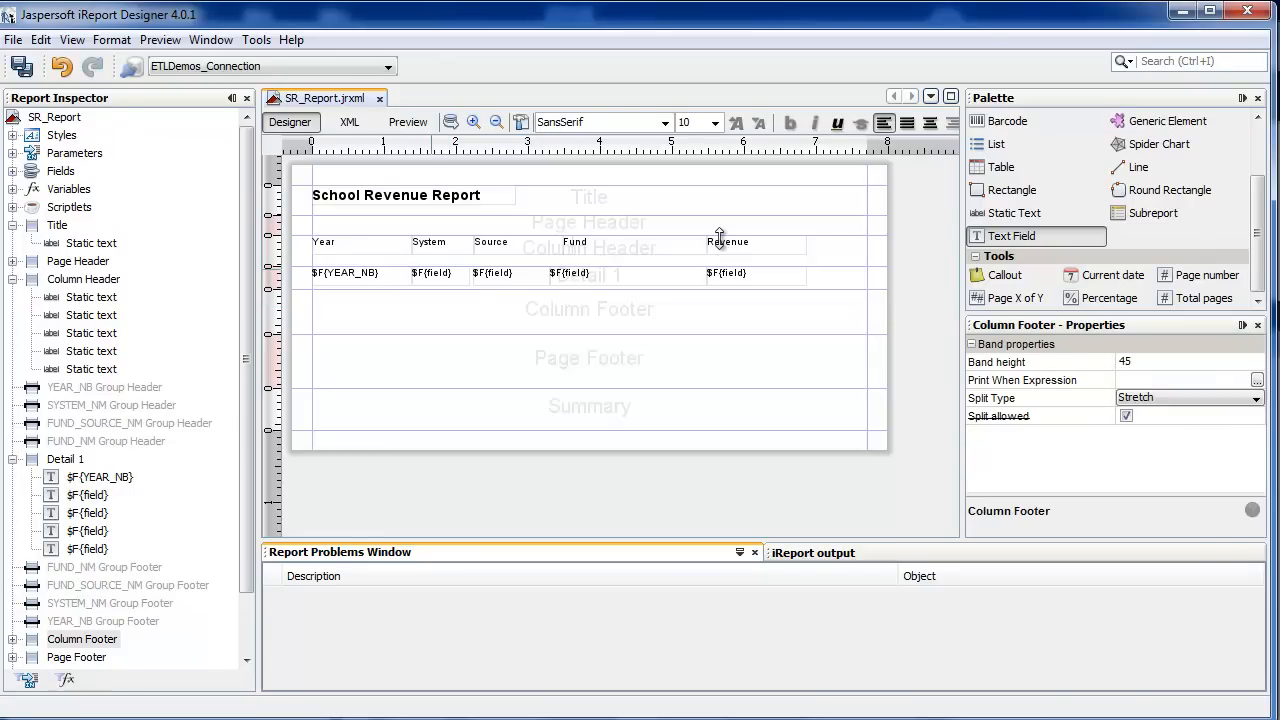
left_click(432, 275)
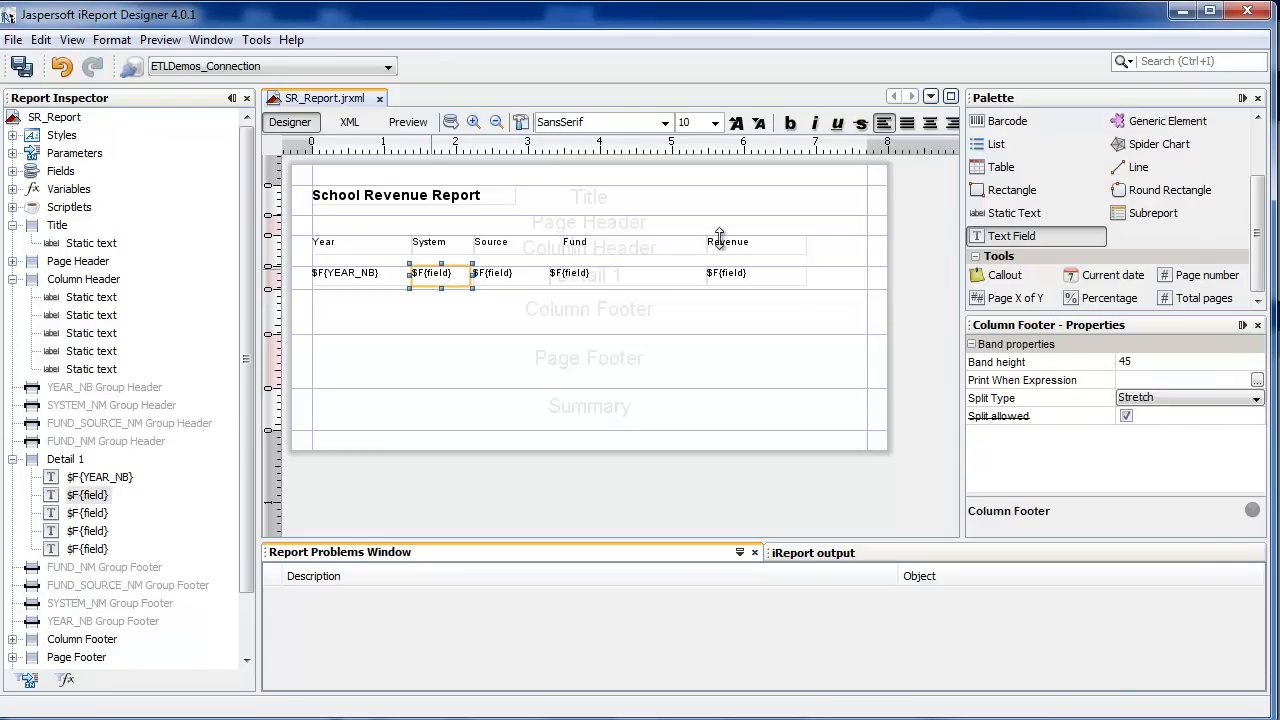
right_click(425, 273)
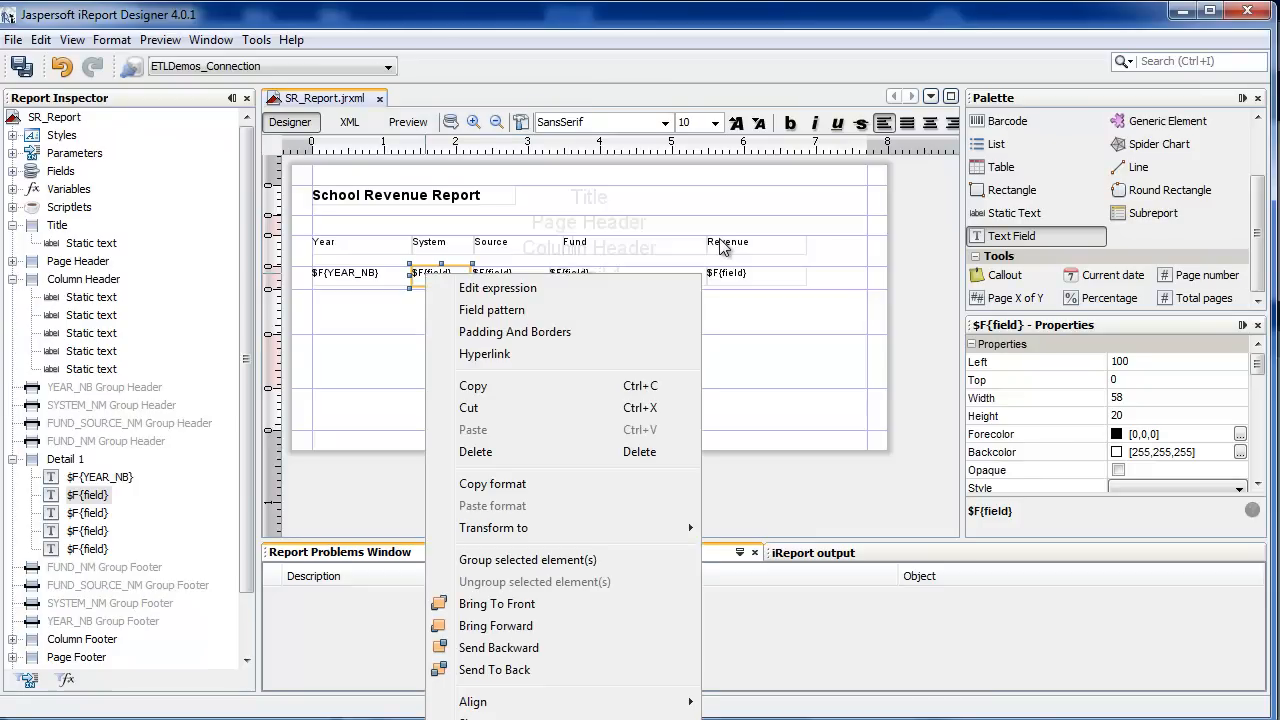
left_click(496, 287)
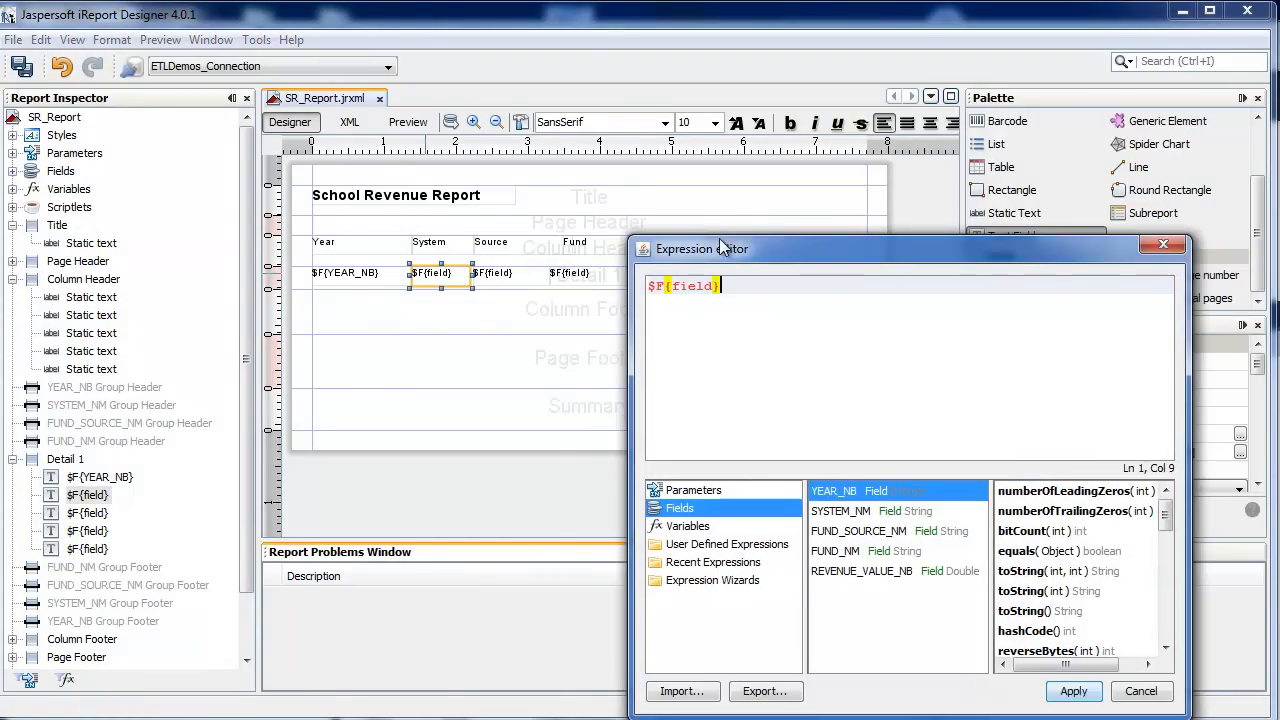
key("shift+Home")
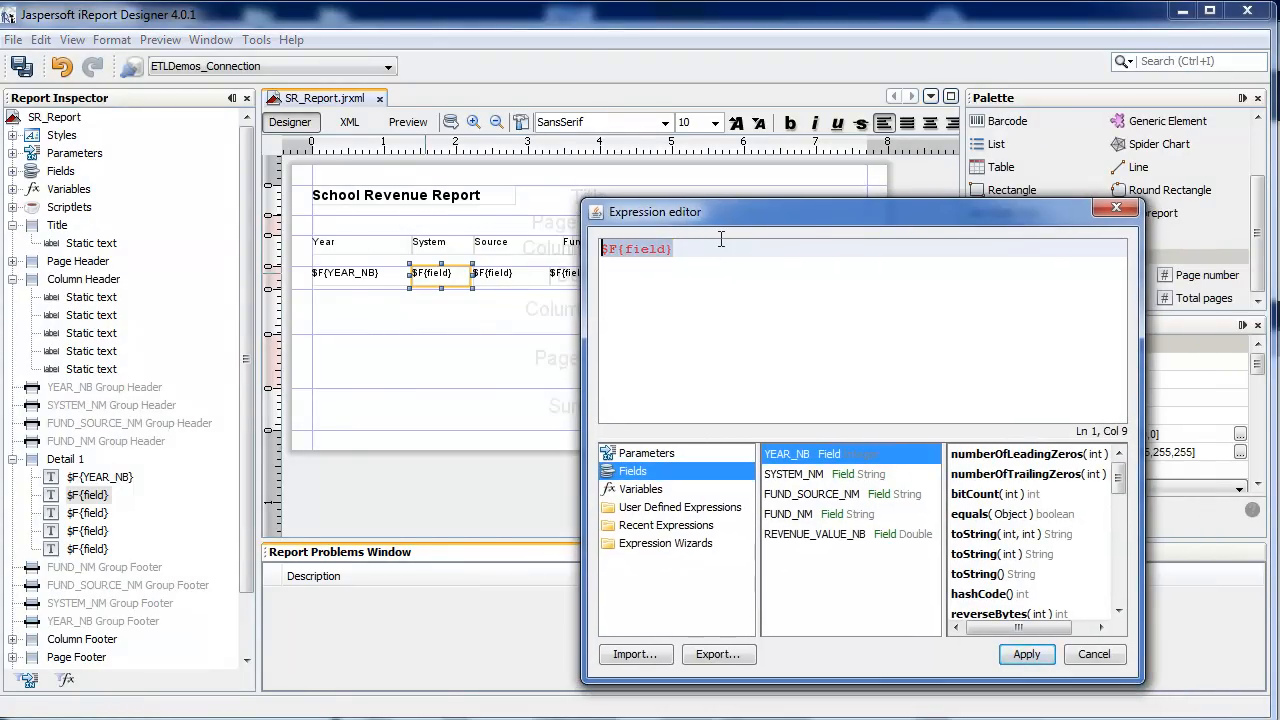
key("Delete")
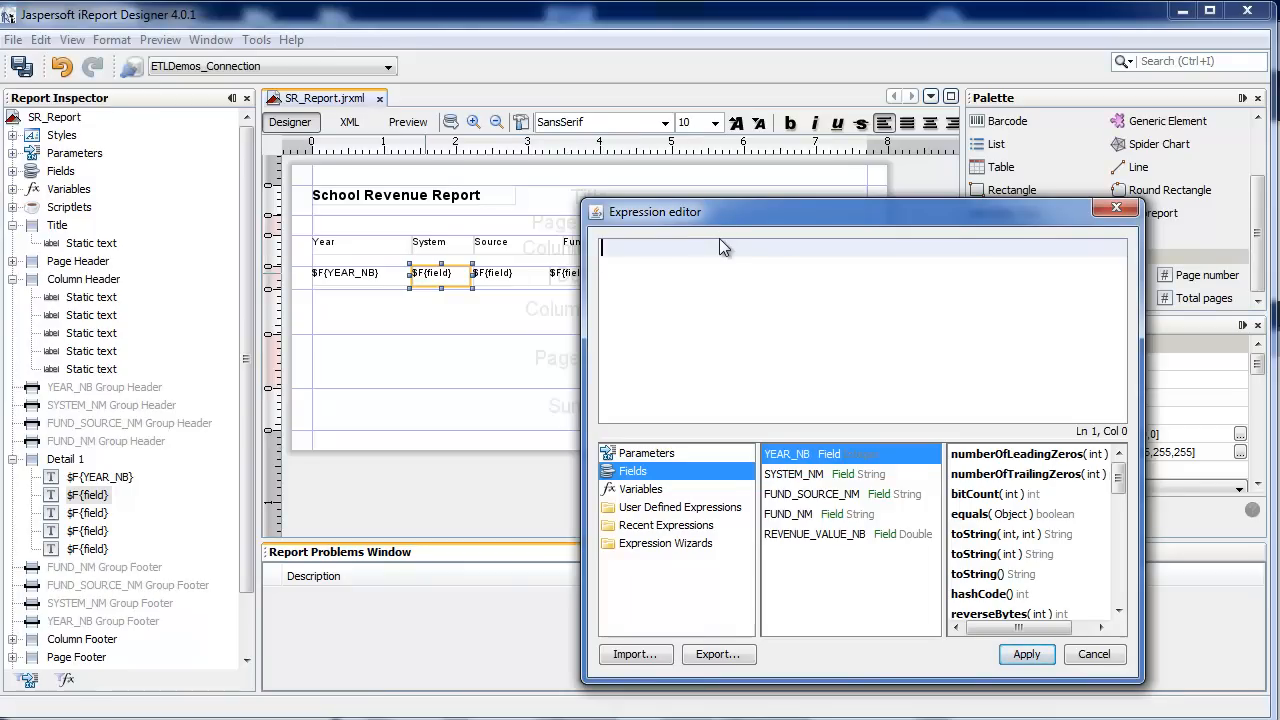
left_click(794, 474)
double_click(794, 474)
left_click(1026, 654)
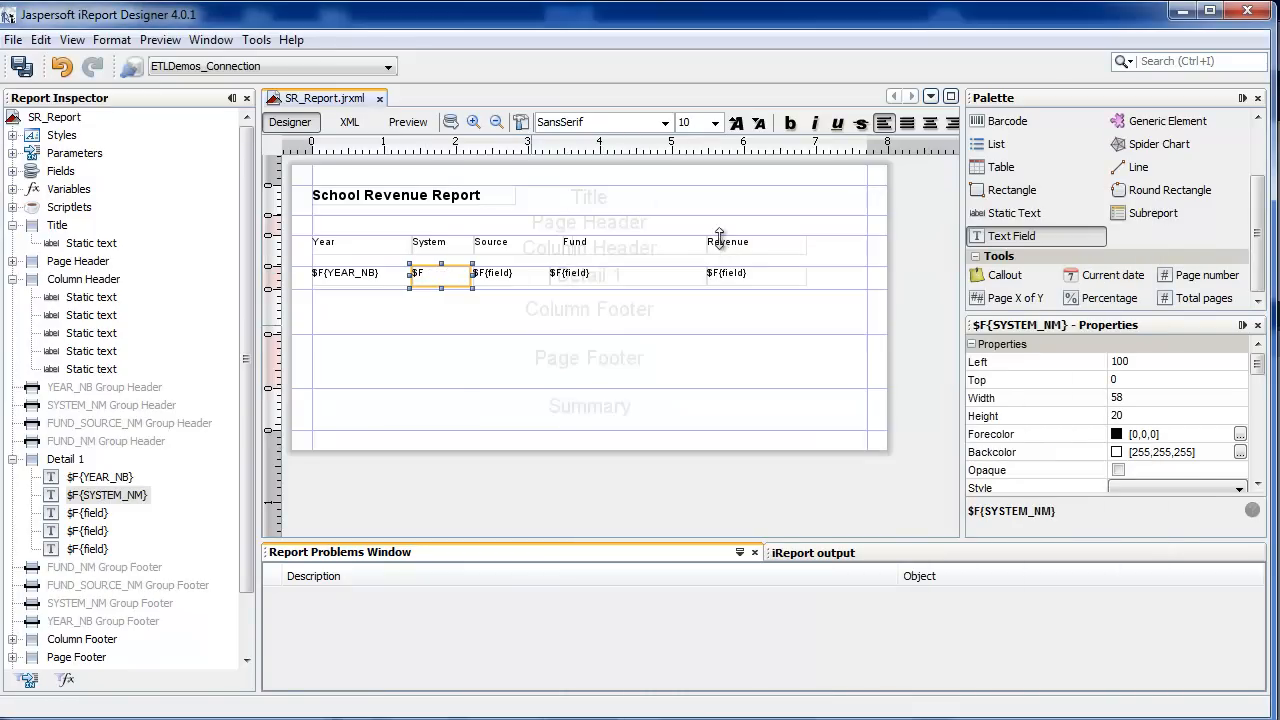
Replace the expression of the text field under Source with the FUND_SOURCE_NM field
left_click(511, 276)
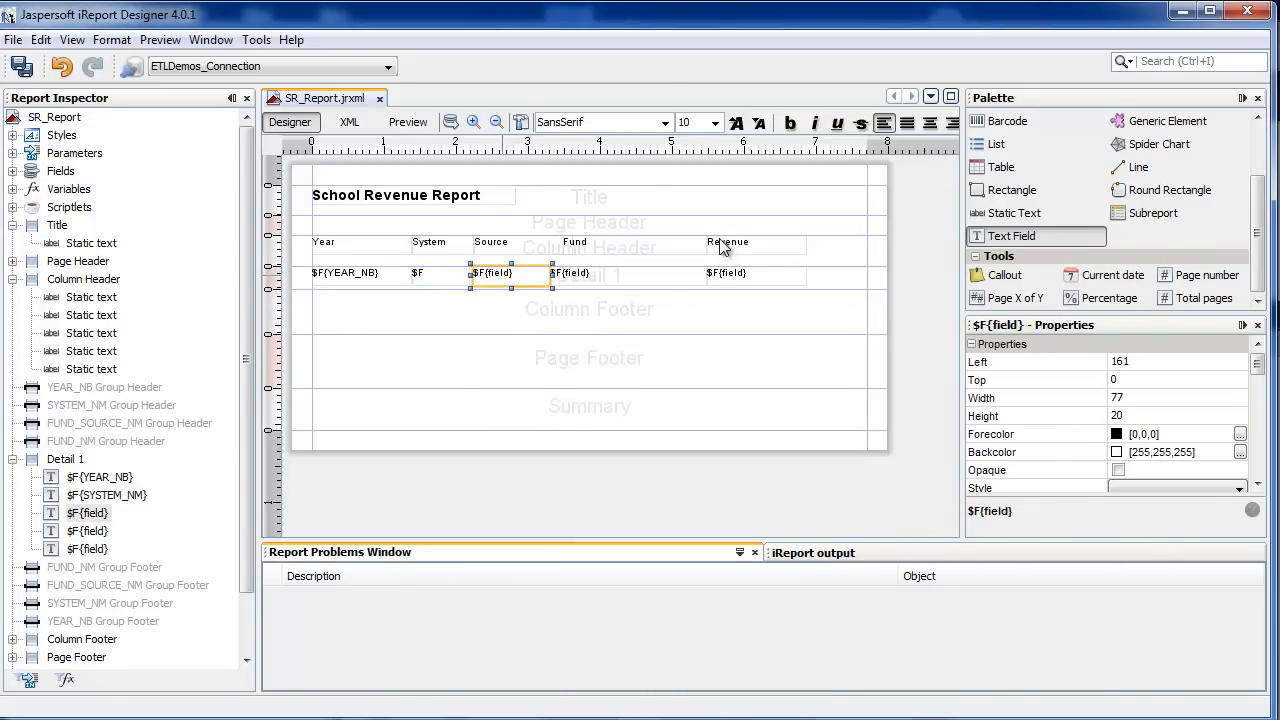
right_click(503, 278)
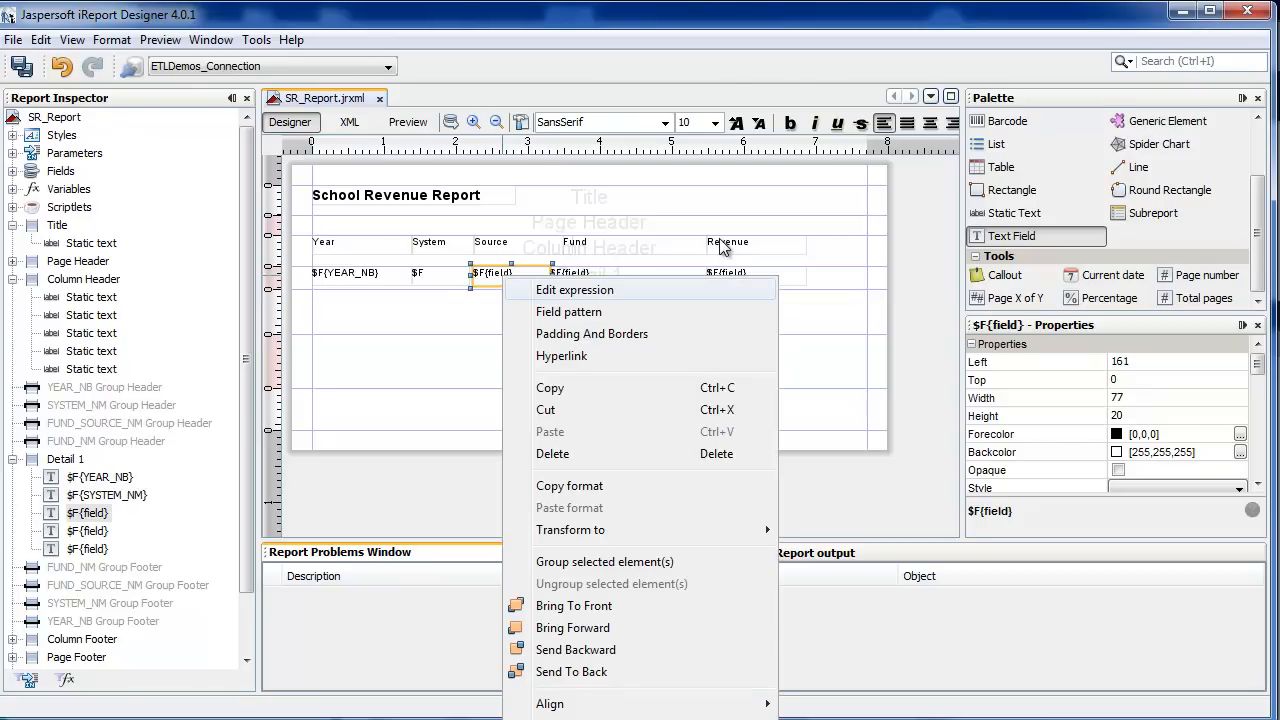
left_click(575, 290)
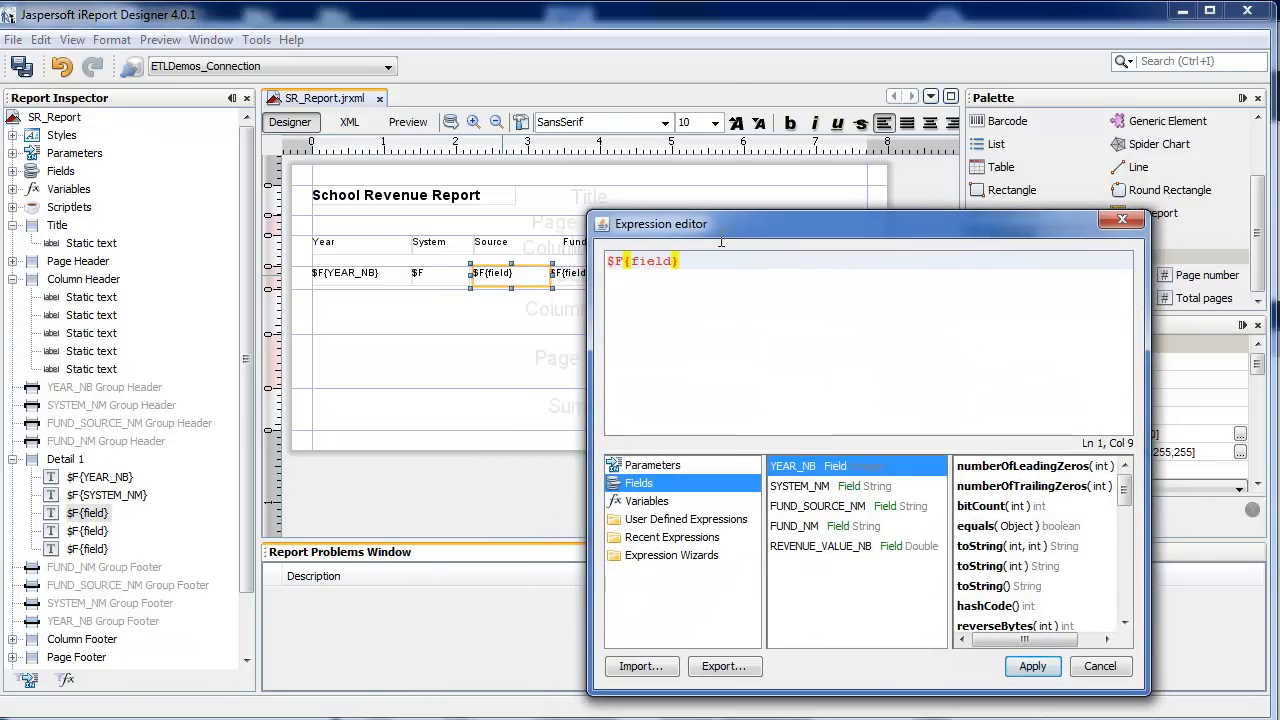
key("ctrl+a")
key("Delete")
double_click(817, 506)
left_click(1032, 666)
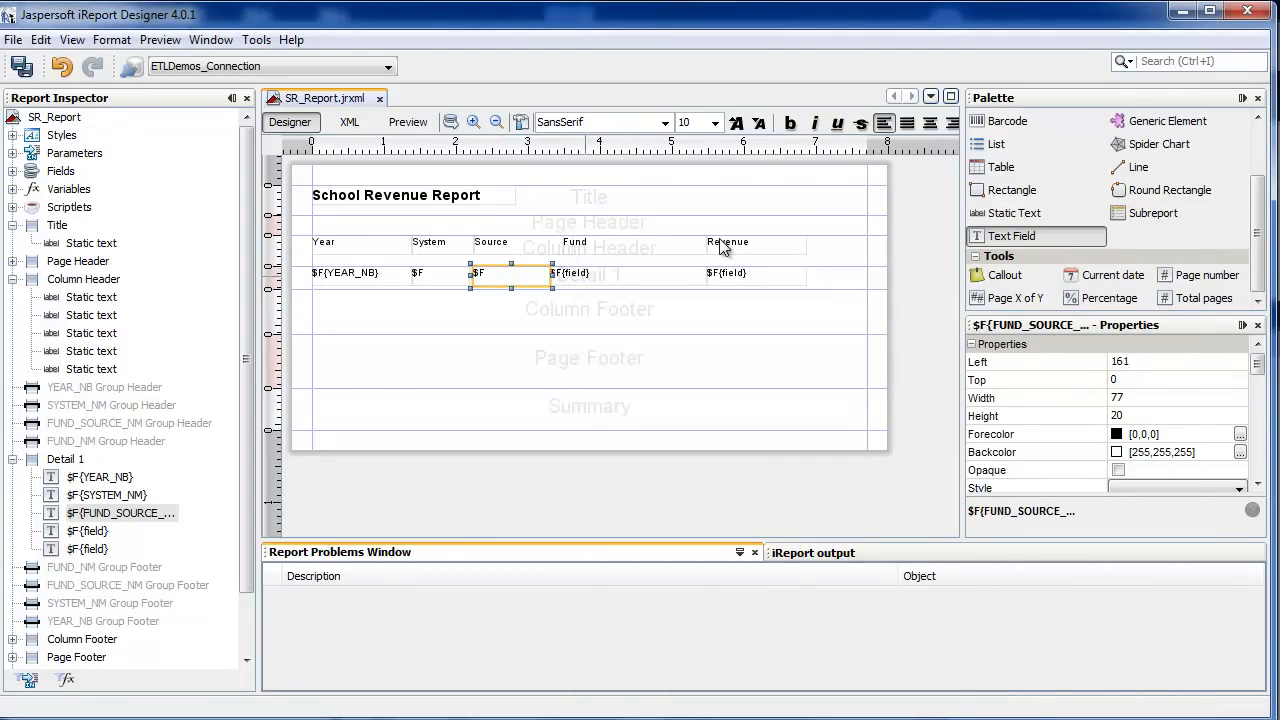
Replace the expression of the text field under Fund with the FUND_NM field
left_click(586, 277)
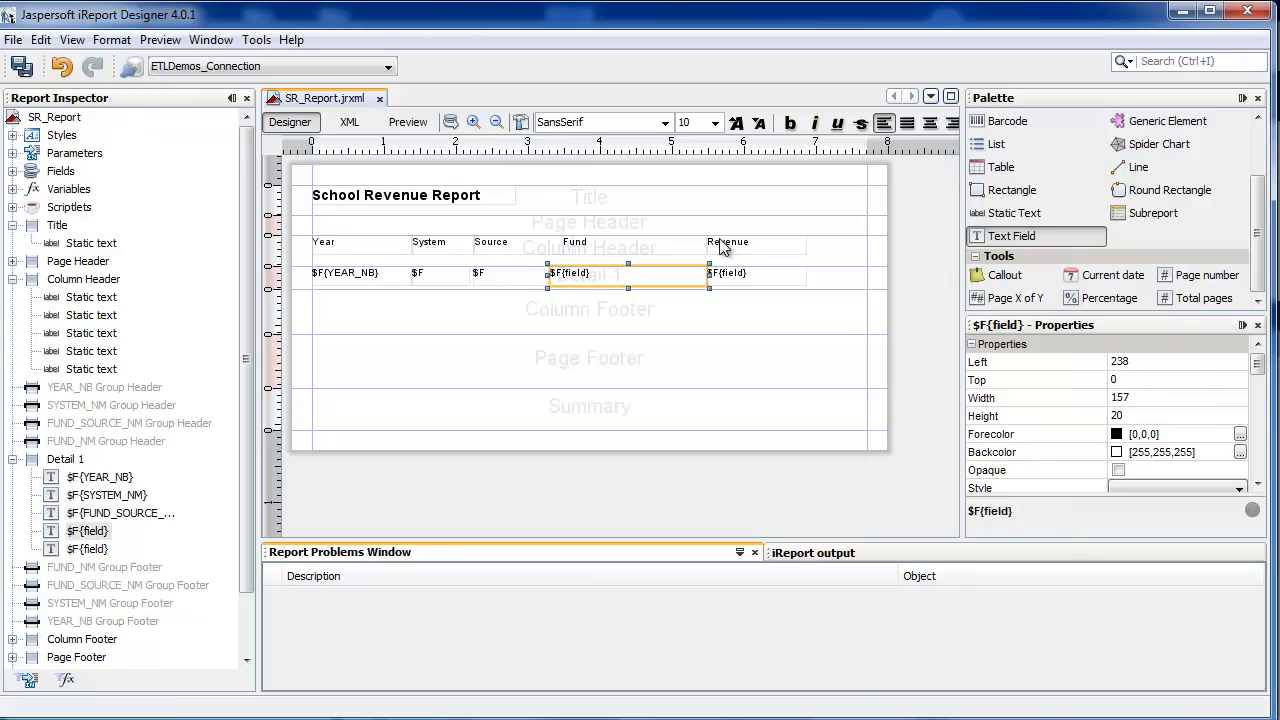
right_click(586, 277)
key("Escape")
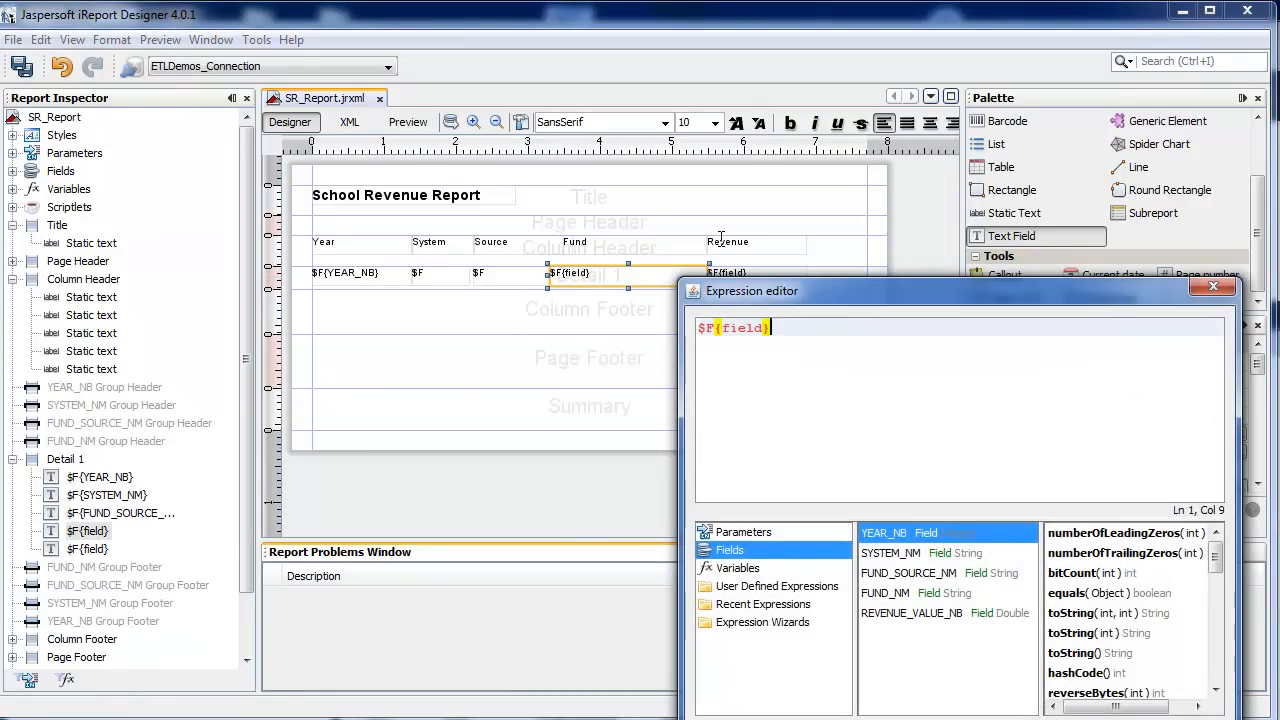
key("ctrl+a")
key("Delete")
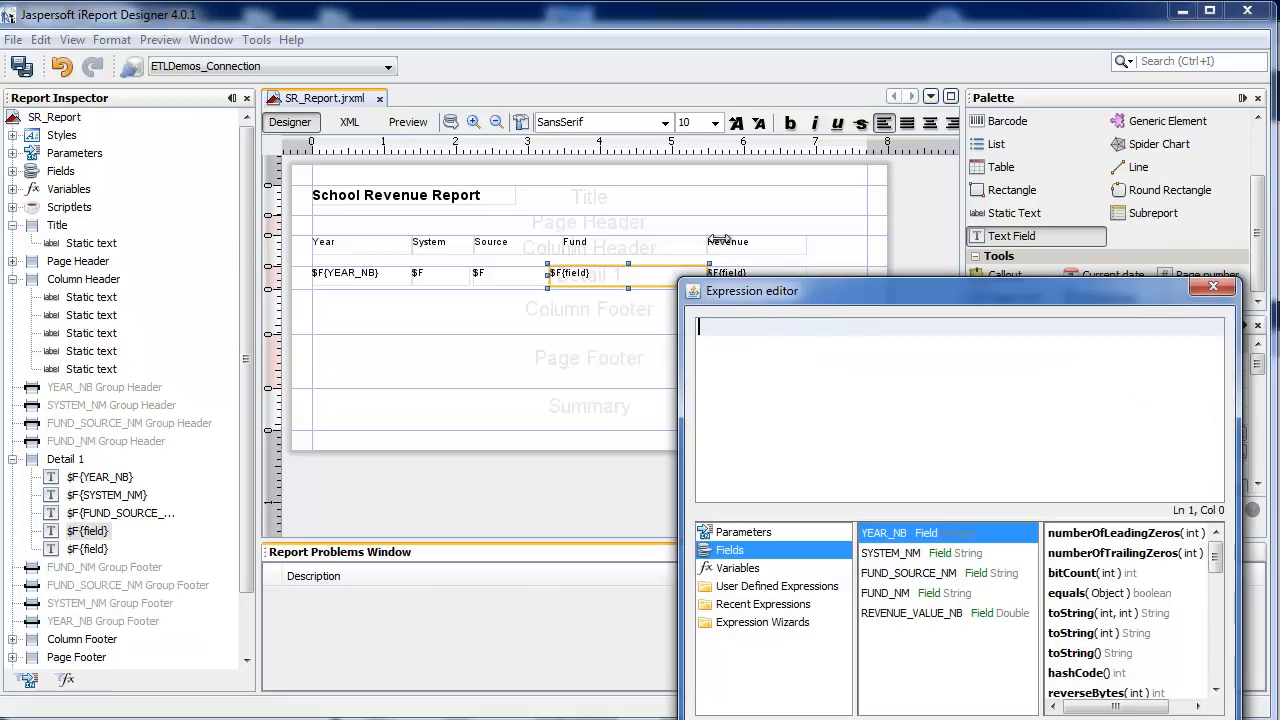
double_click(886, 593)
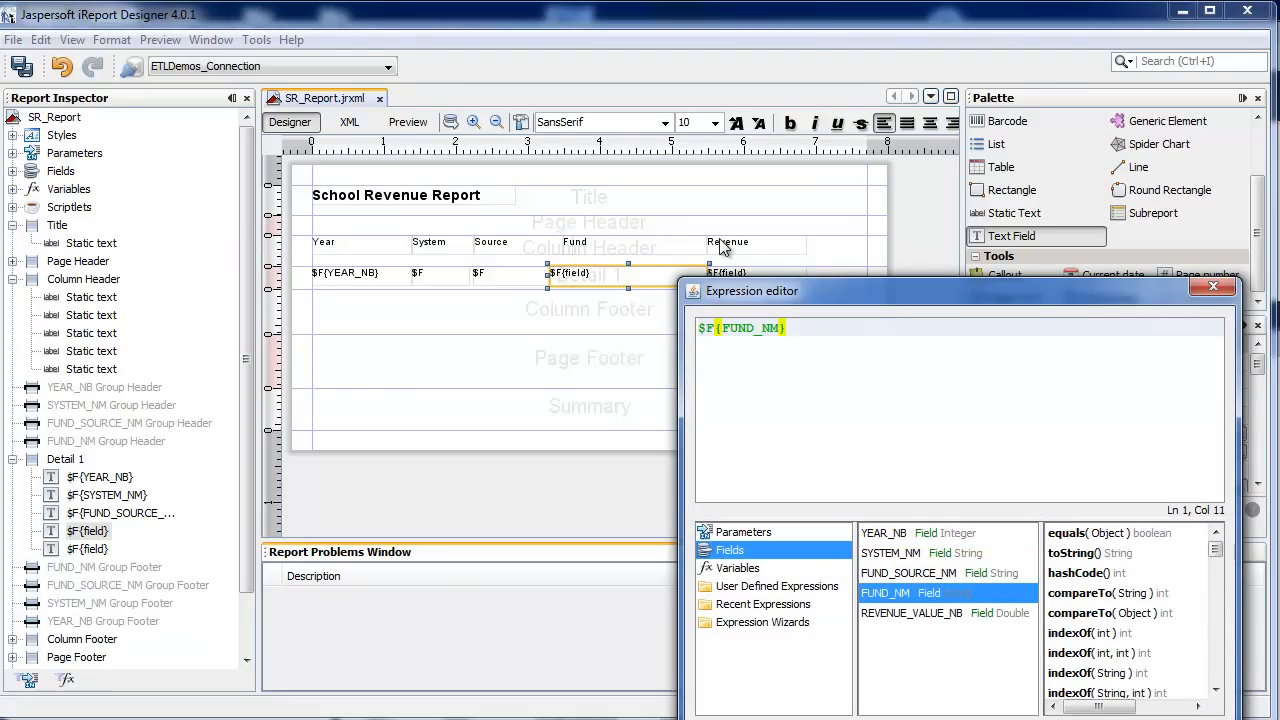
key("Return")
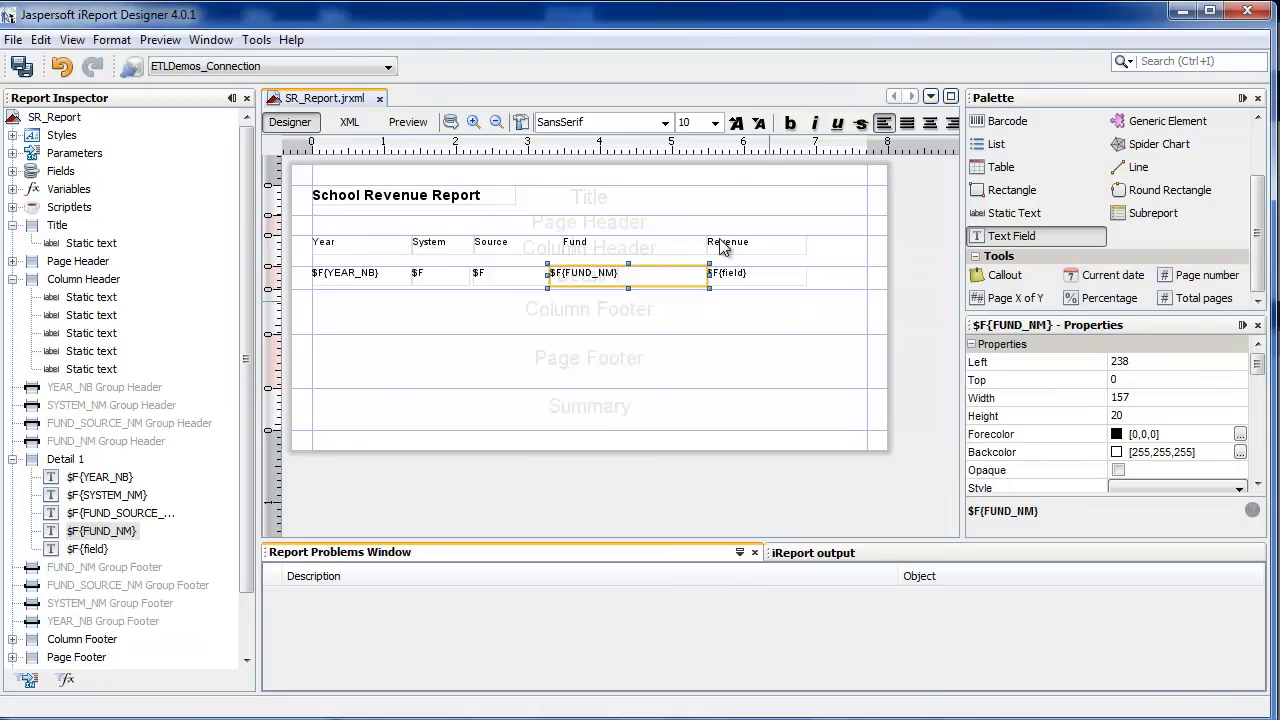
Replace the expression of the text field under Revenue with the REVENUE_VALUE_NB field
left_click(757, 277)
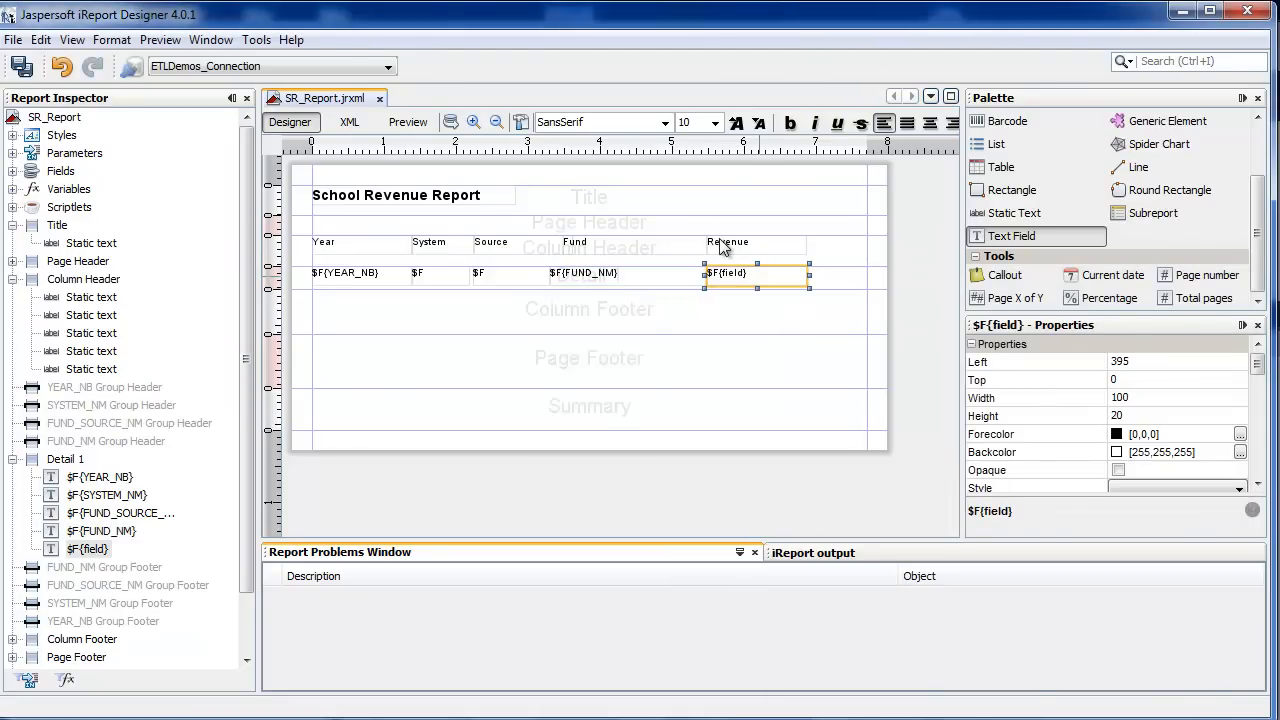
right_click(758, 279)
left_click(825, 292)
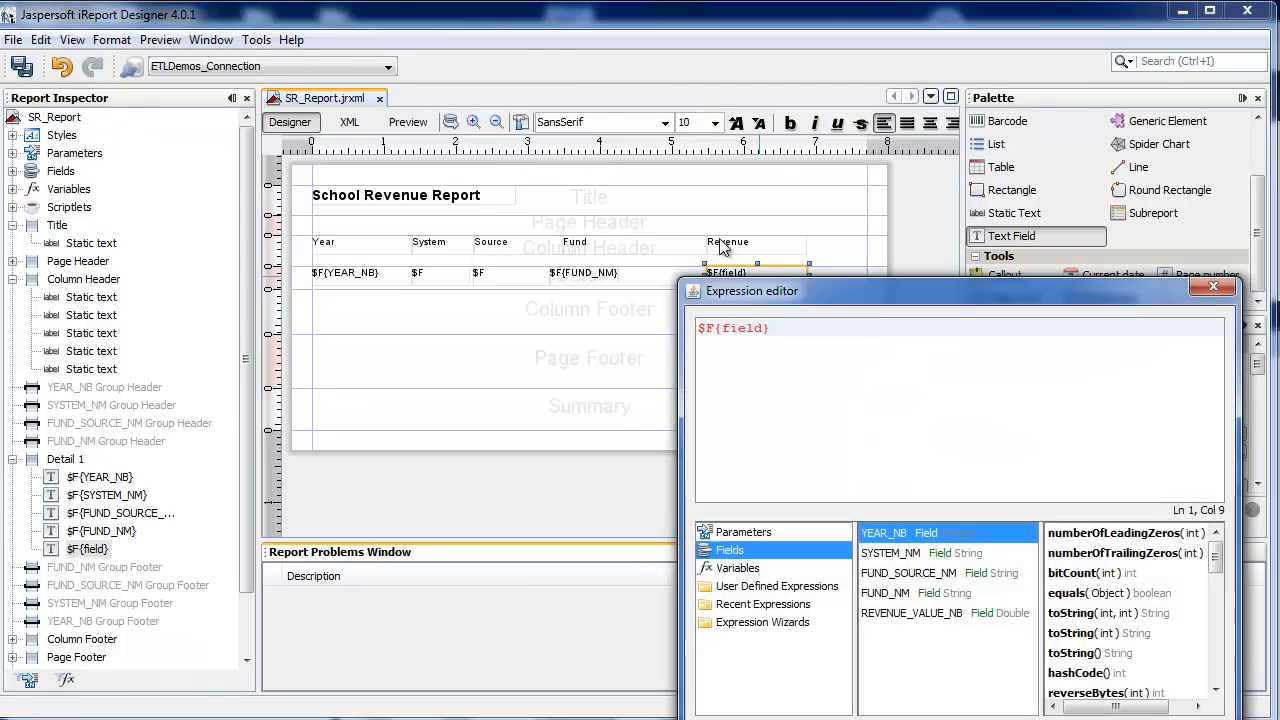
left_click_drag(820, 296, 556, 246)
key("Delete")
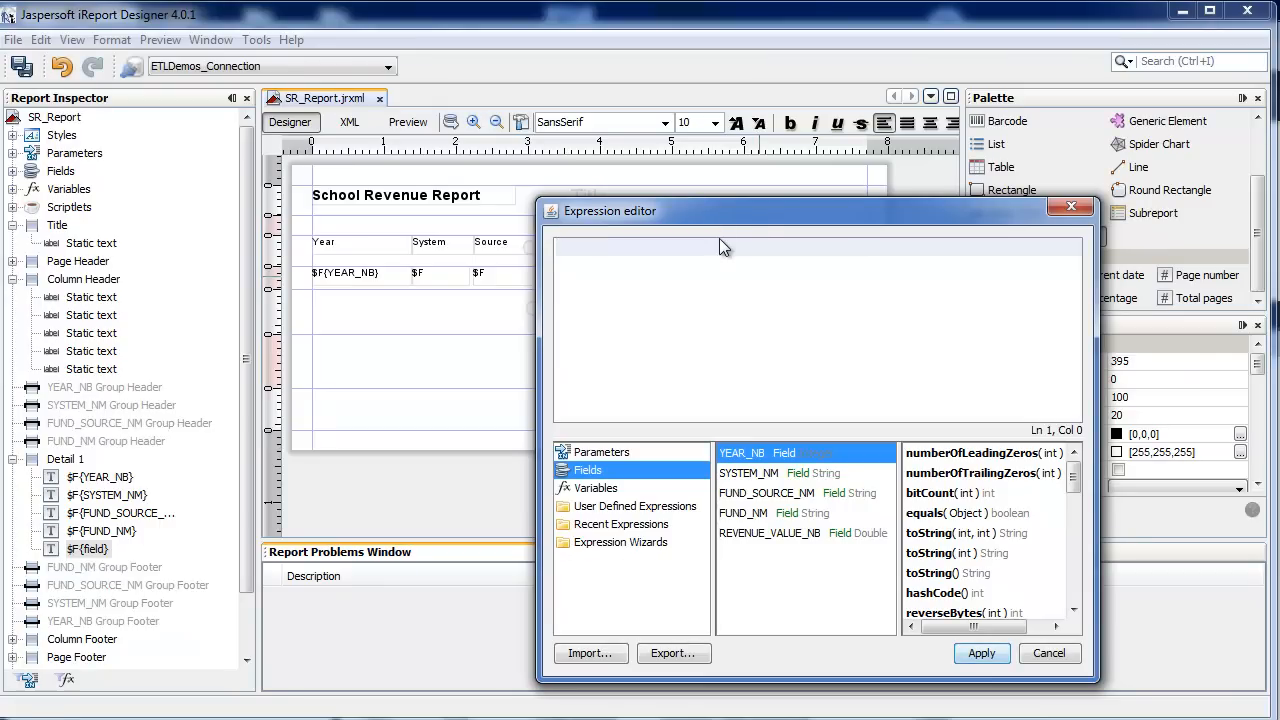
double_click(769, 533)
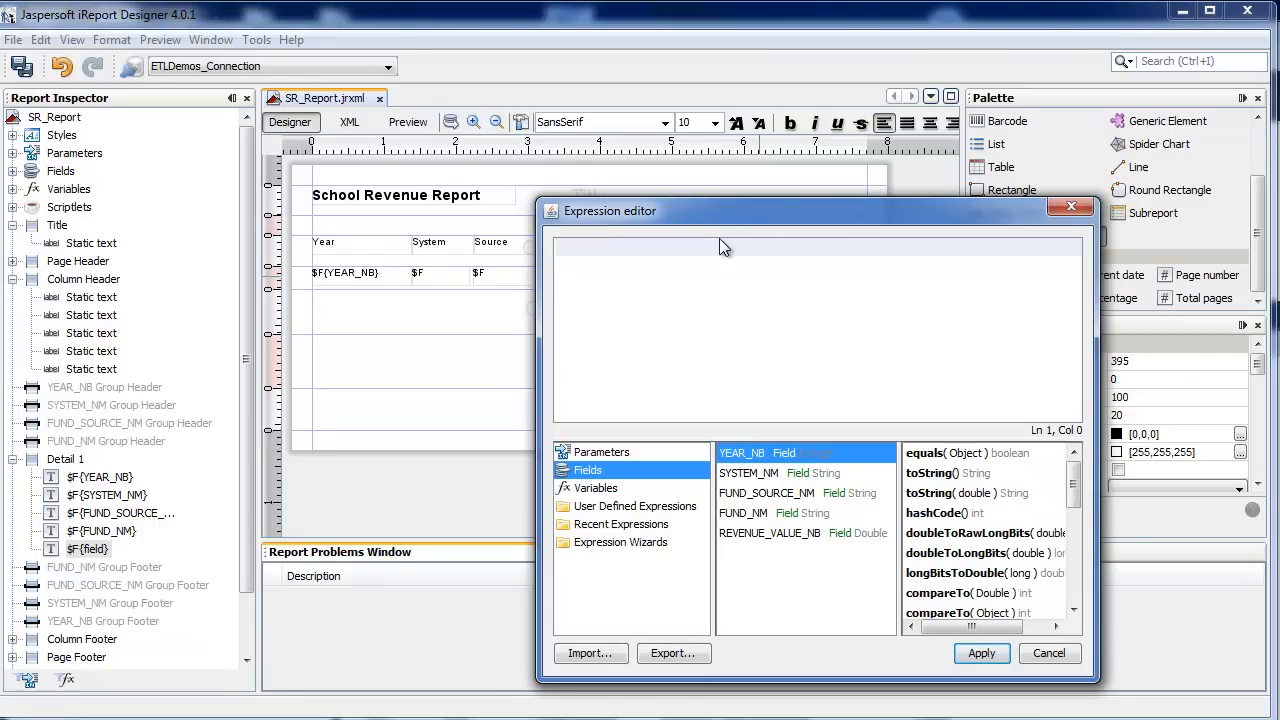
left_click(981, 653)
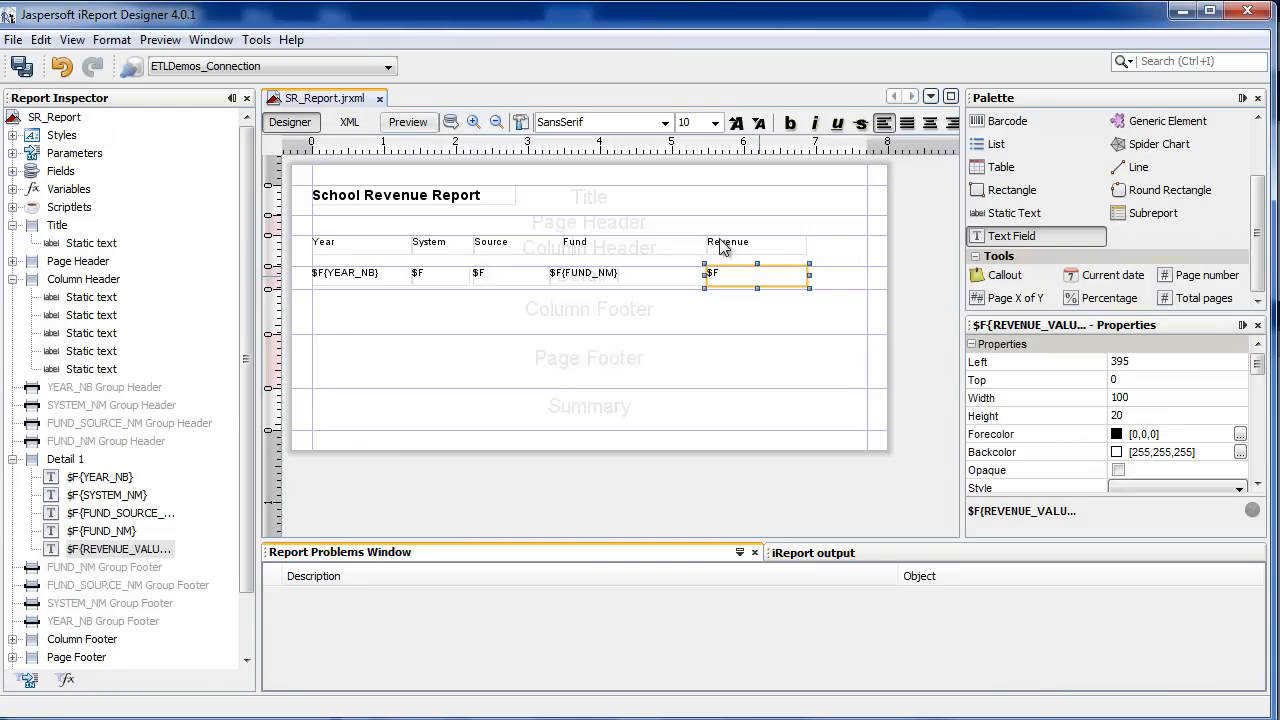
Preview the report and examine the detail rows and the formatting of the Revenue values on the first two pages
left_click(408, 121)
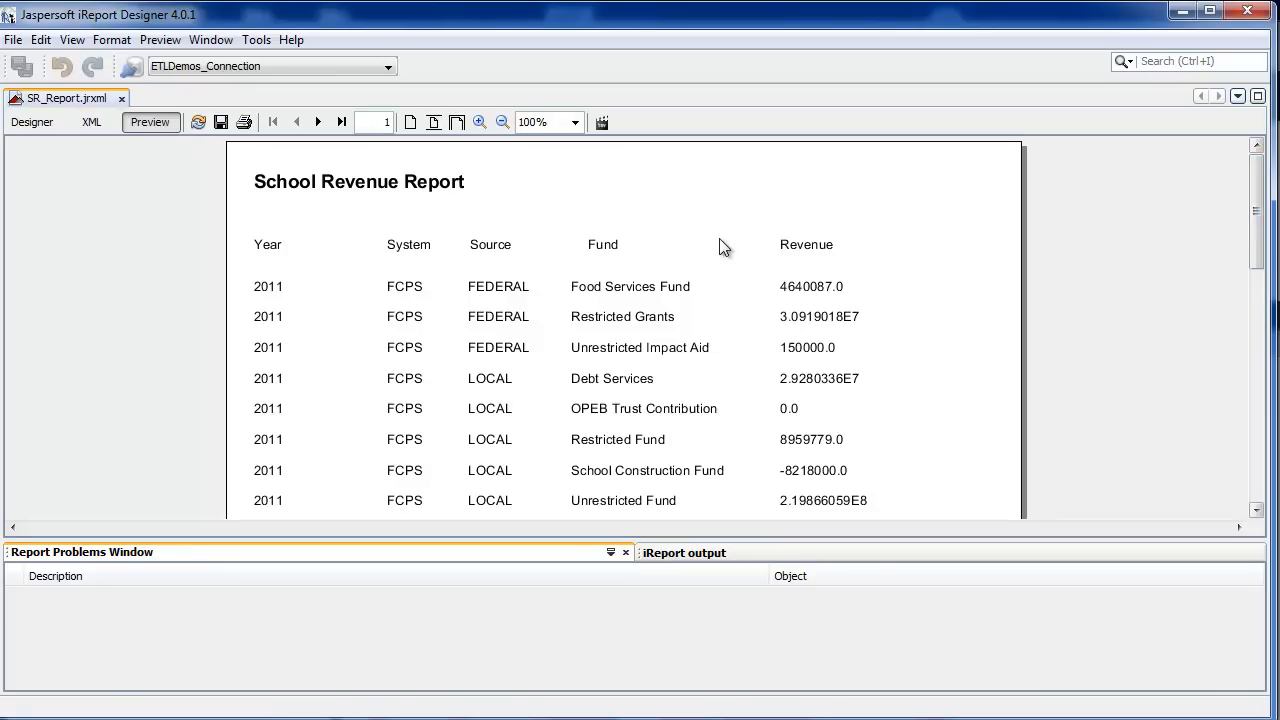
scroll(724, 247, "down", 5)
scroll(724, 247, "down", 20)
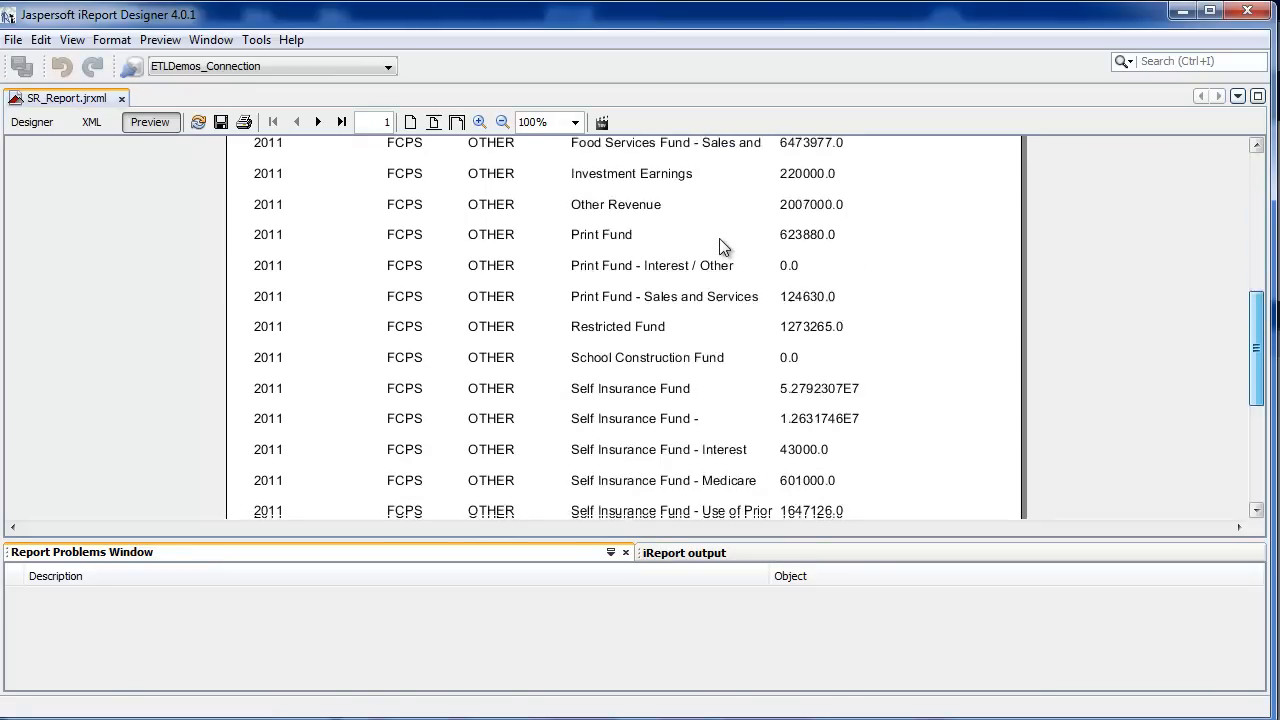
scroll(724, 247, "up", 20)
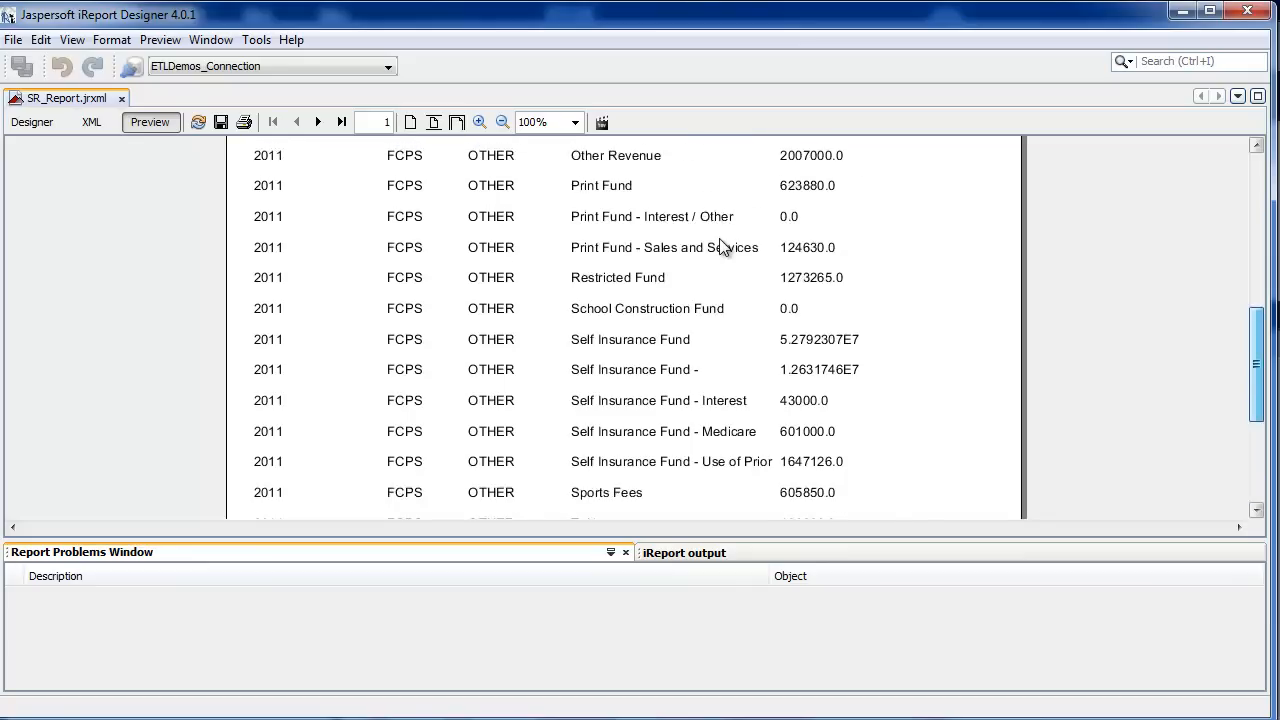
key("space")
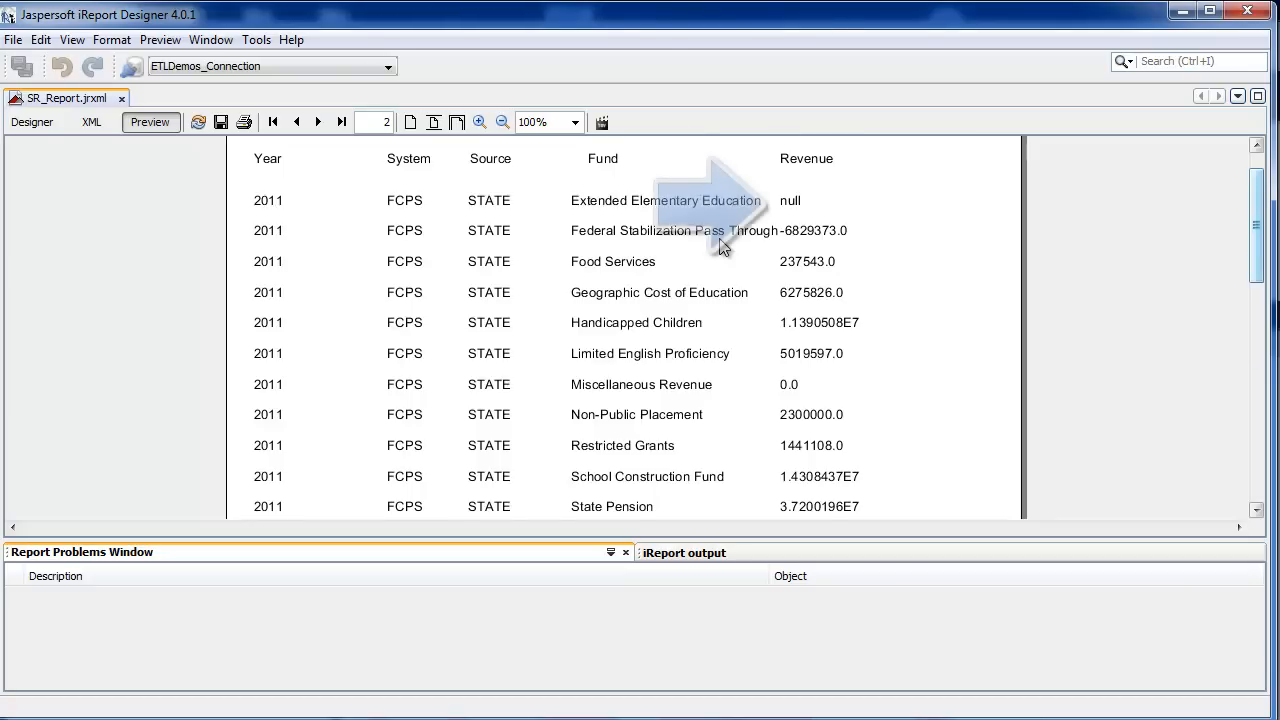
scroll(722, 246, "down", 6)
scroll(724, 248, "up", 3)
scroll(722, 248, "up", 10)
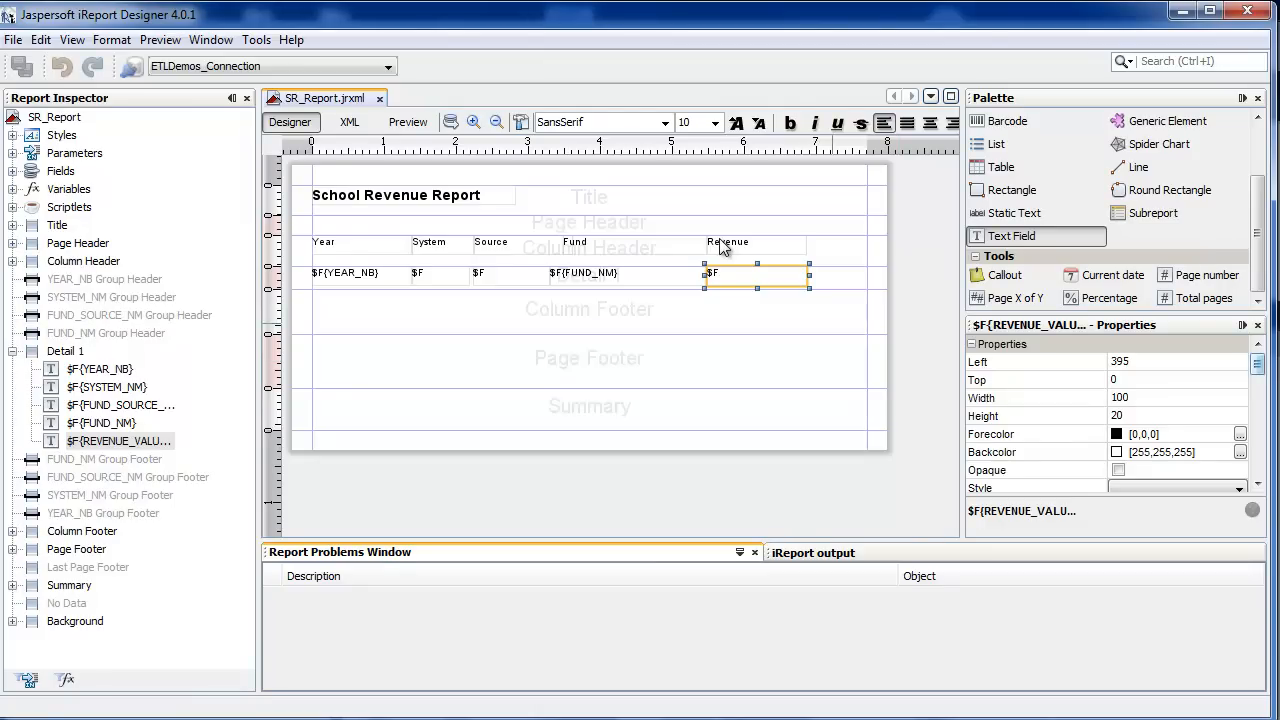
Apply a Currency pattern with 2 decimal places to the detail text field under Revenue
right_click(720, 246)
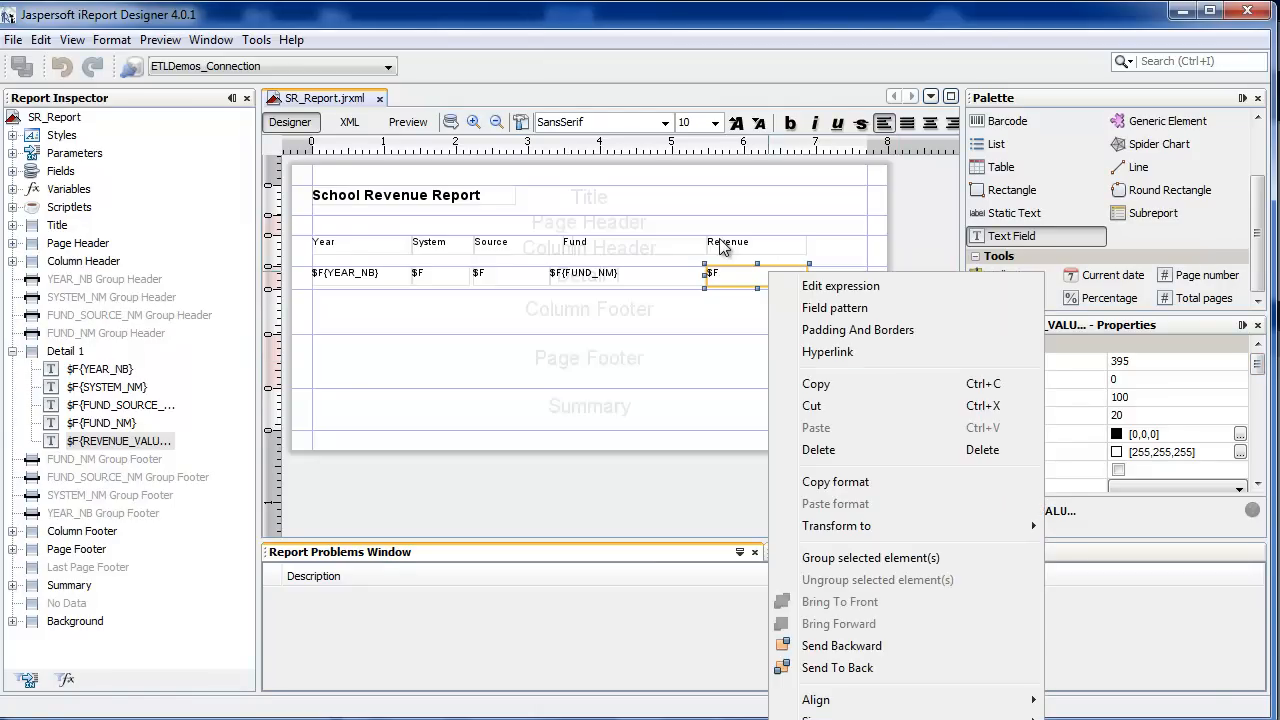
key("Escape")
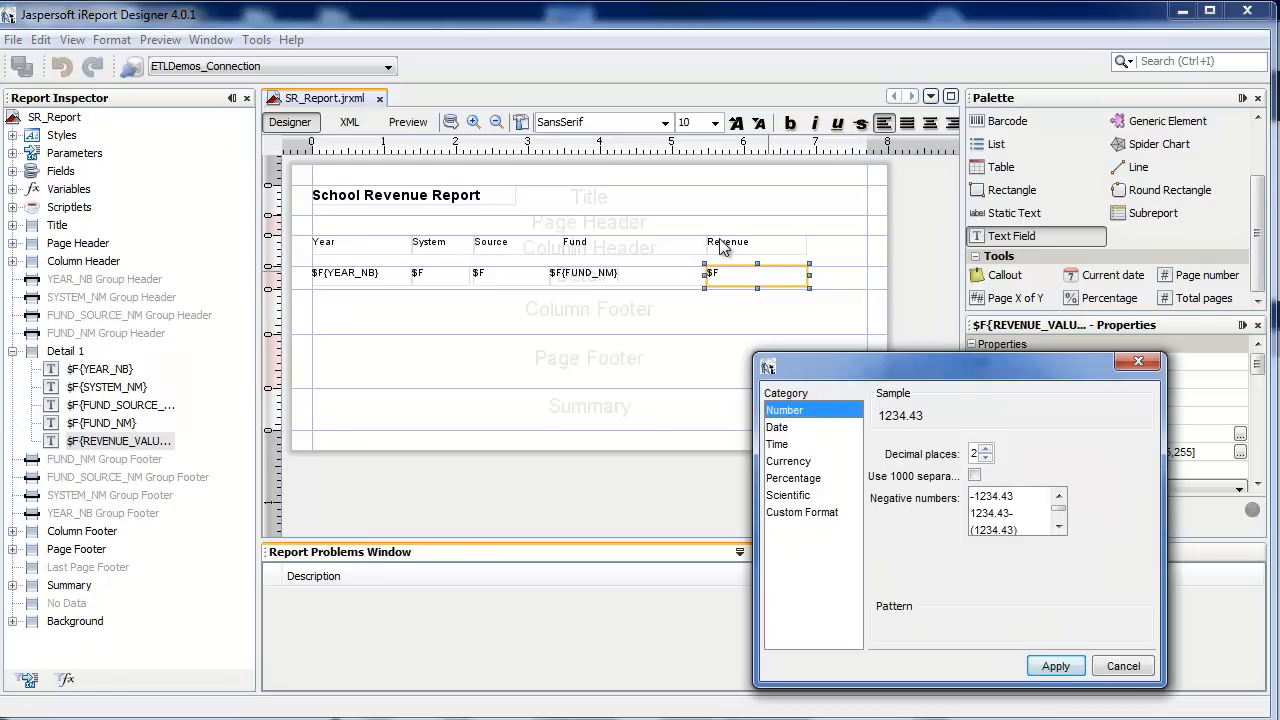
left_click(789, 461)
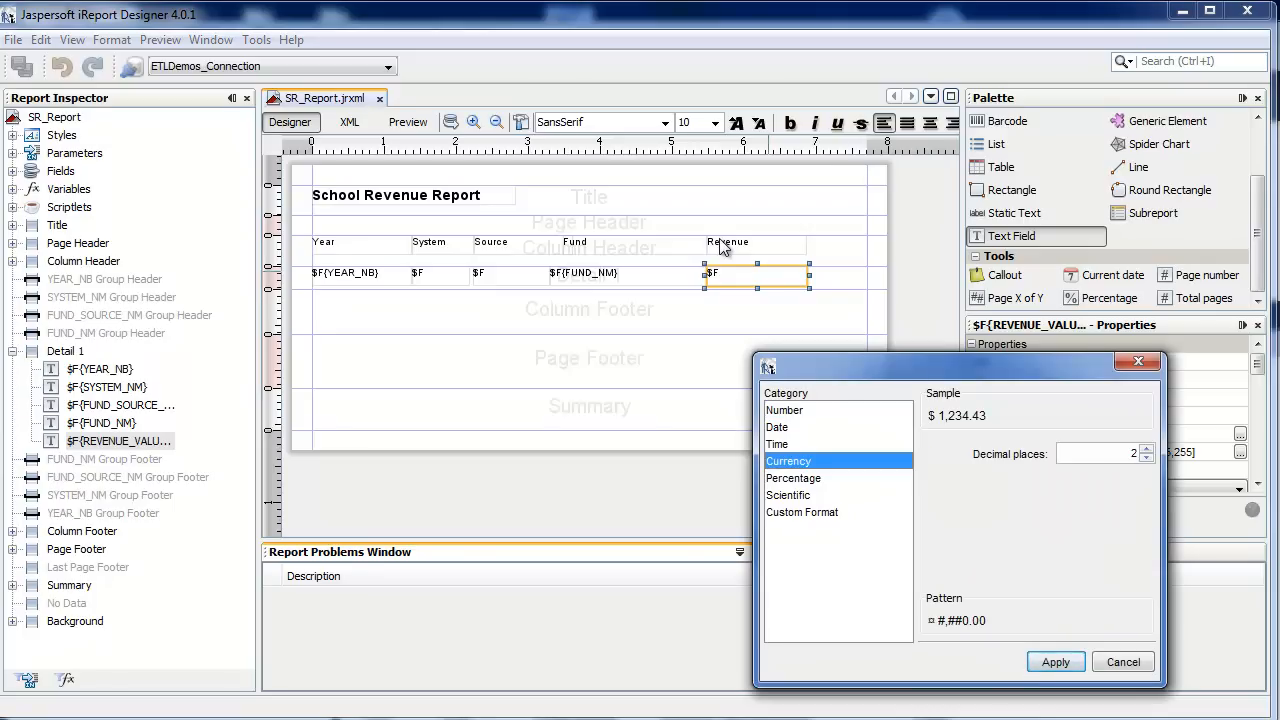
left_click(1055, 662)
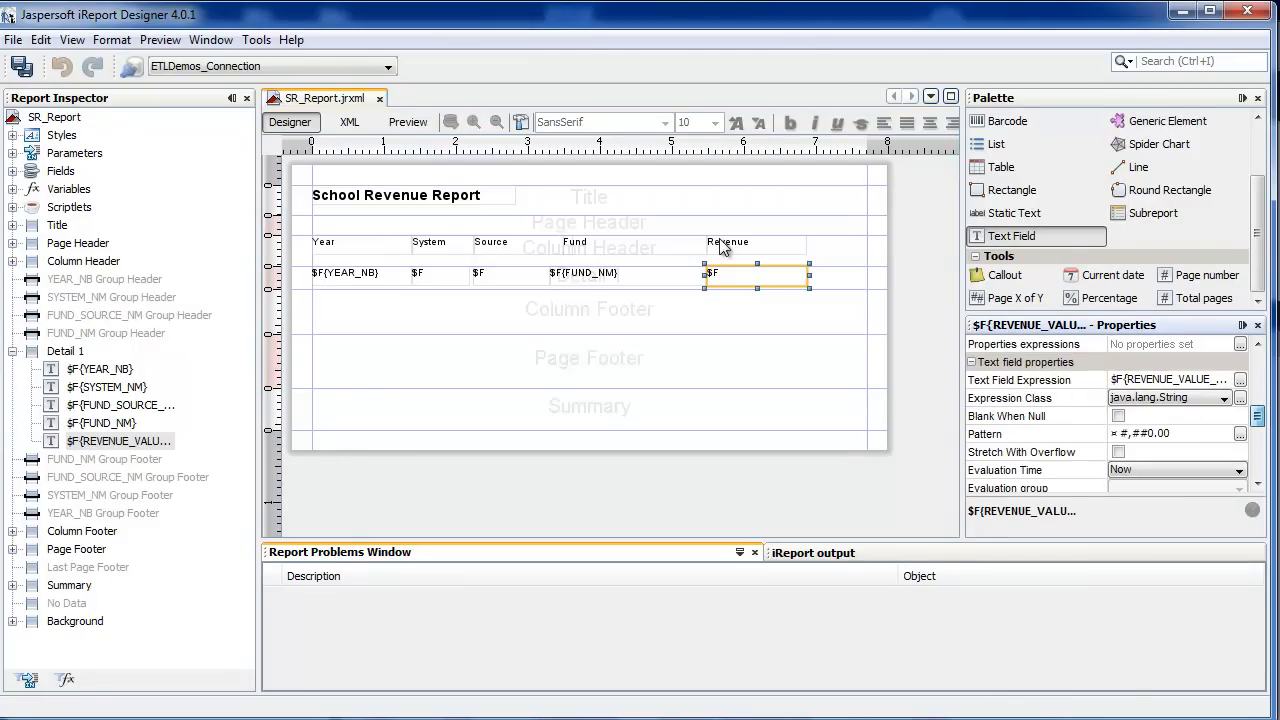
Set the expression class of the detail text field under Revenue to java.lang.Double
left_click(1146, 398)
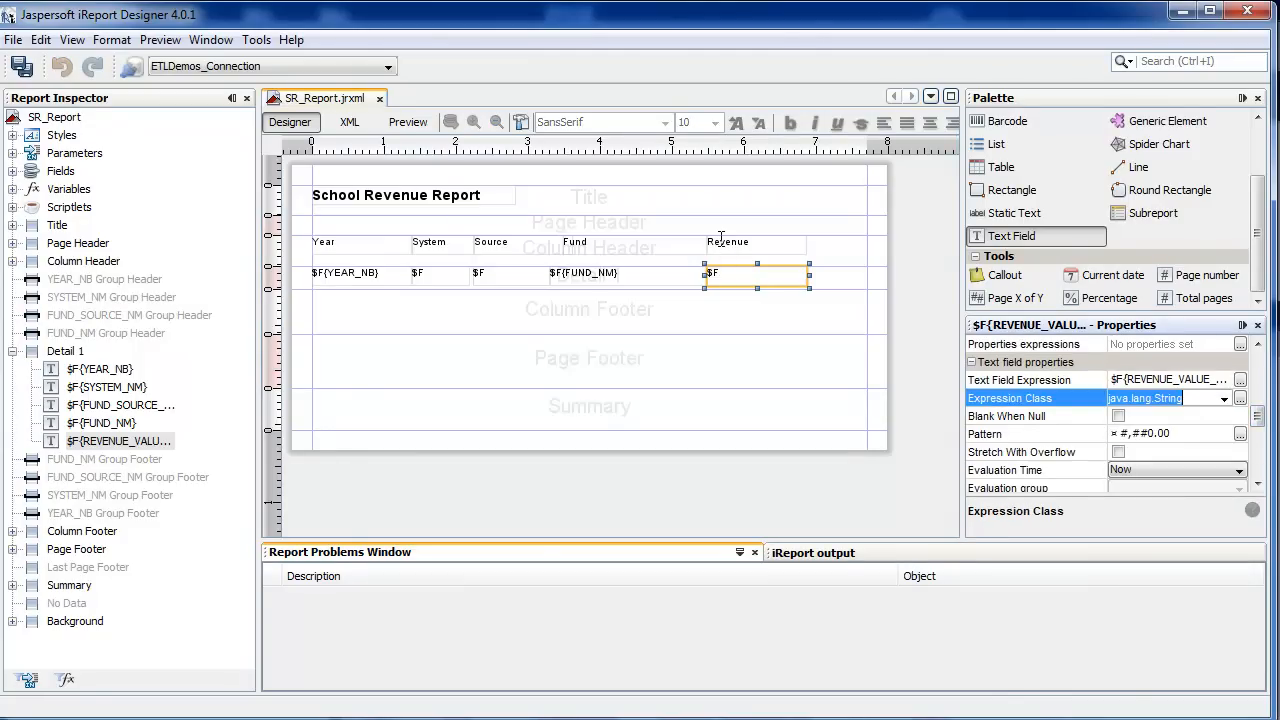
left_click(1224, 399)
key("Down")
key("Down")
key("Down")
key("Return")
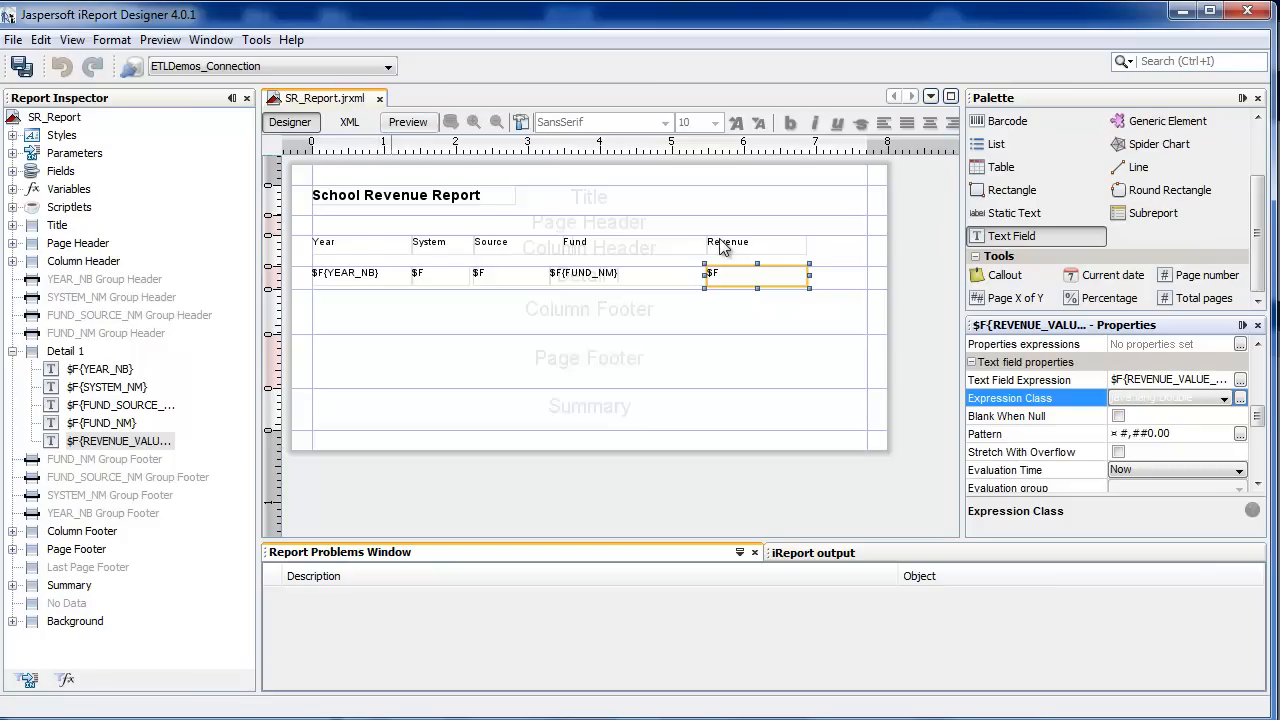
Preview the report again and check the currency formatting of the Revenue column on the first page
left_click(408, 122)
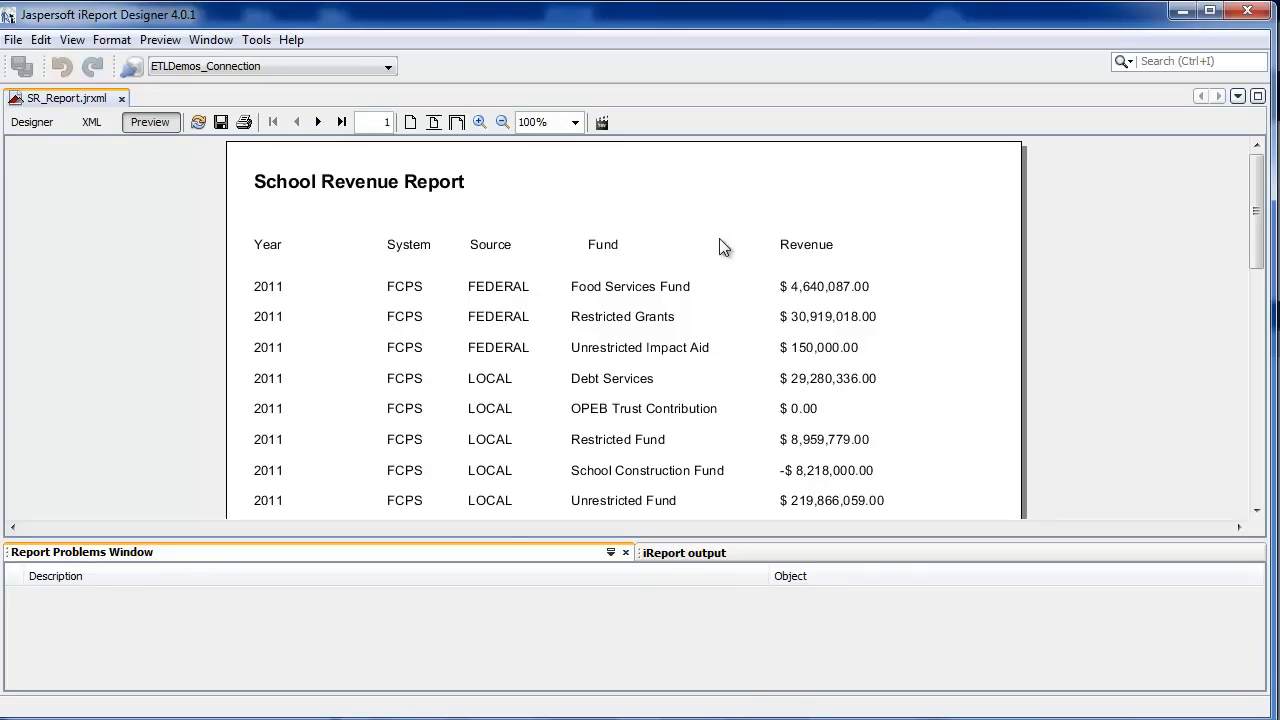
scroll(722, 247, "down", 10)
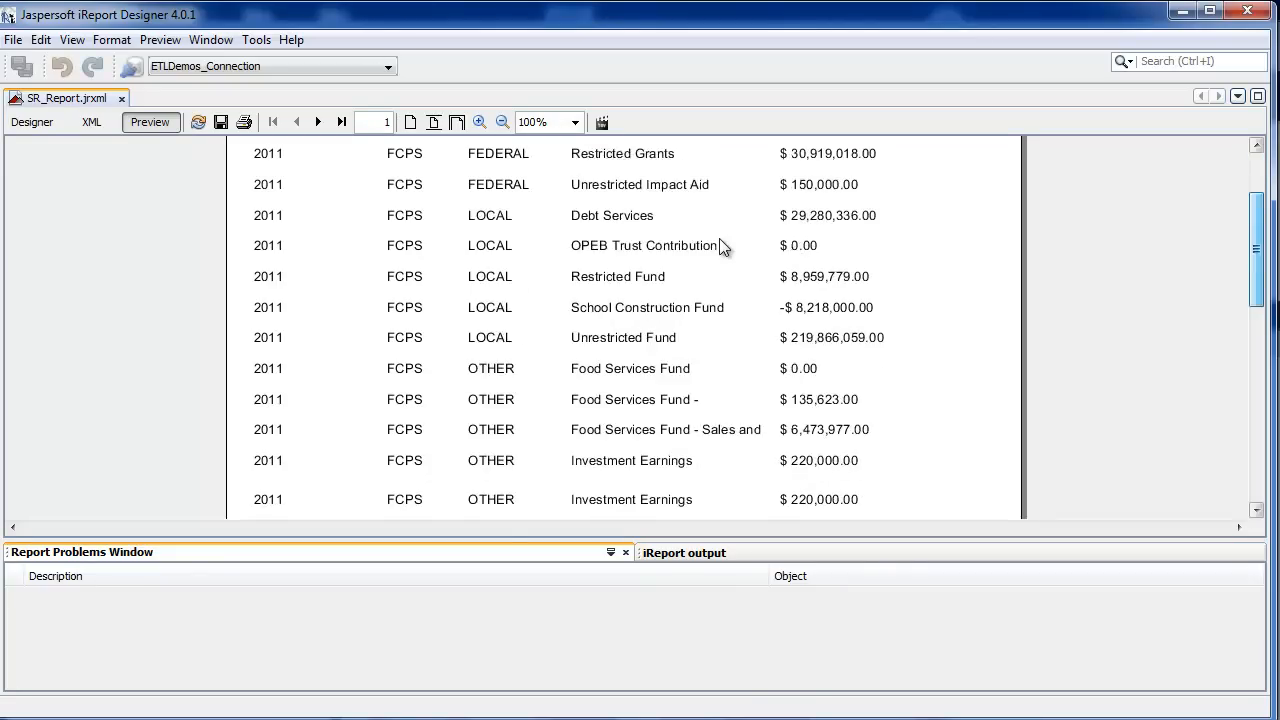
scroll(722, 247, "up", 10)
scroll(722, 247, "down", 2)
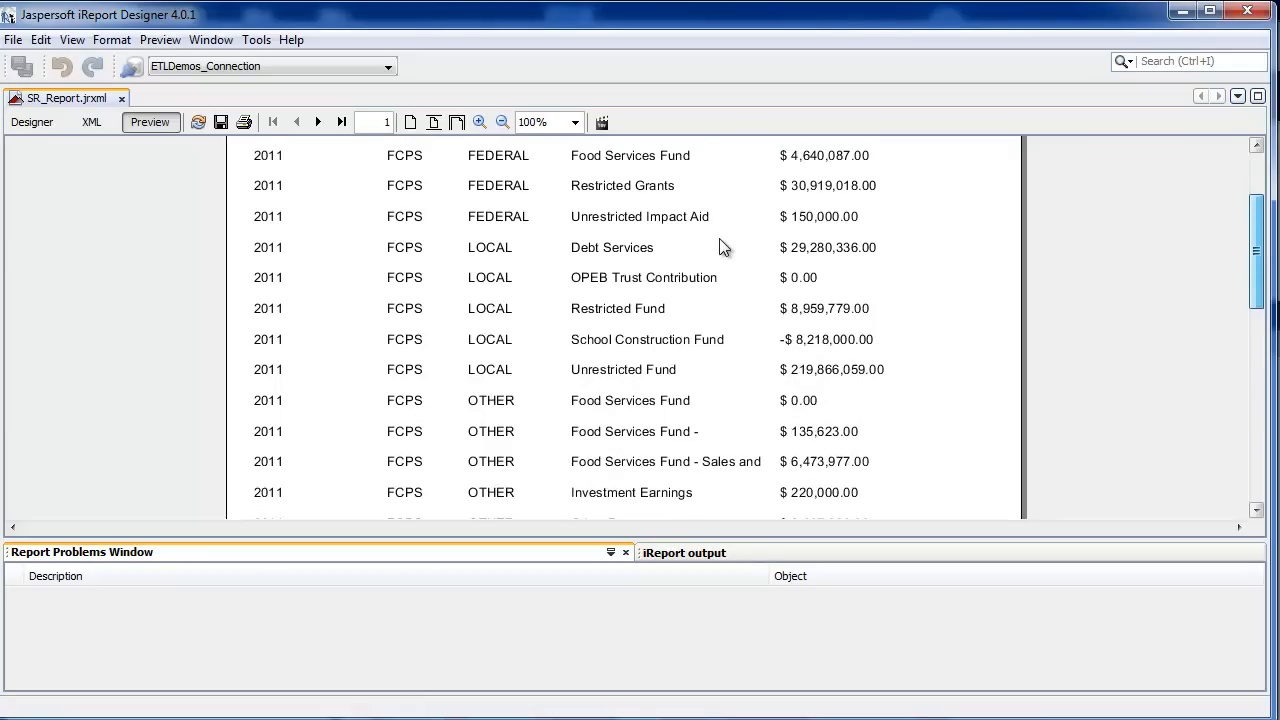
scroll(722, 247, "up", 2)
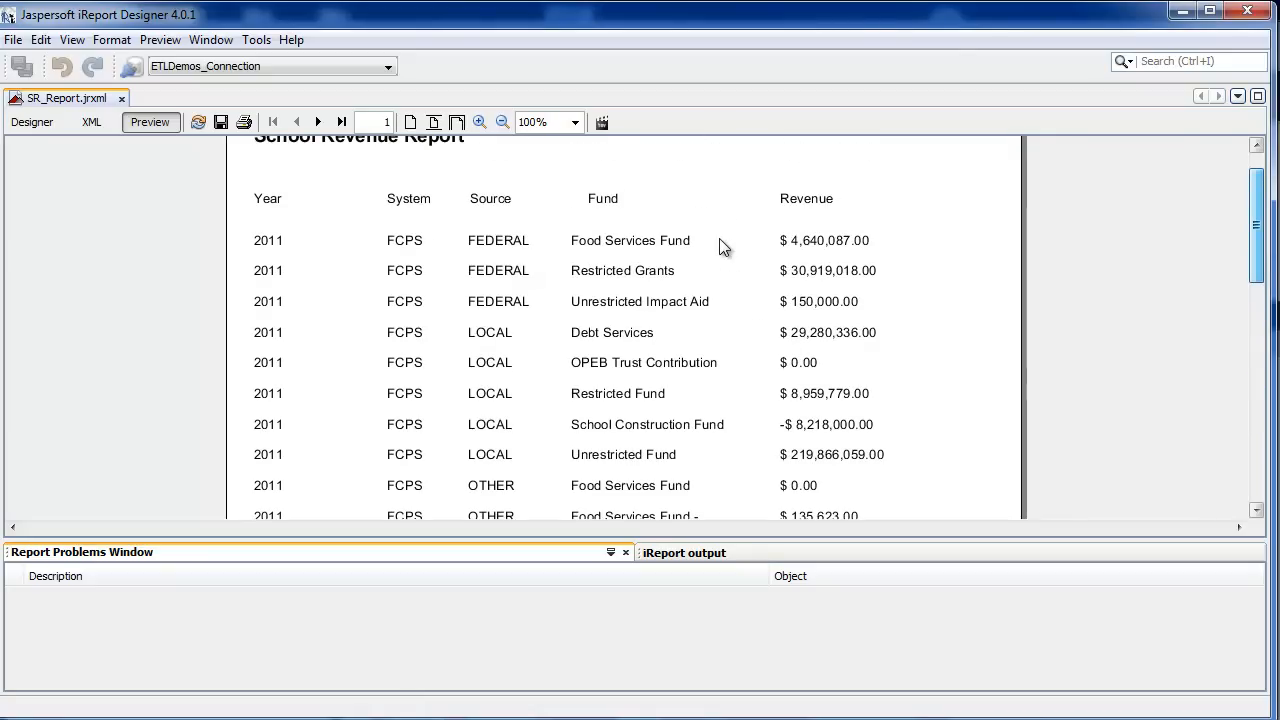